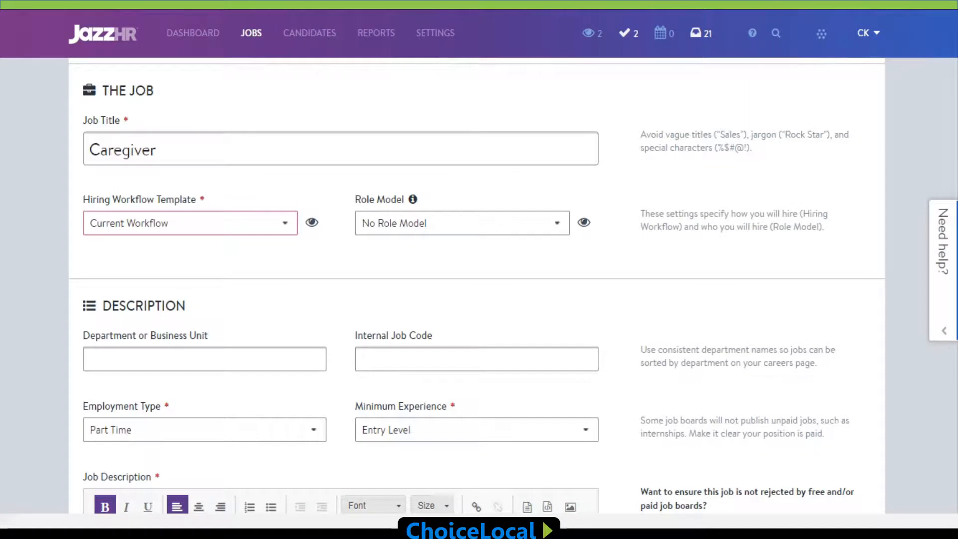
Step: Set the Caregiver job's hiring workflow template to Standard Workflow and its department or business unit to 101
scroll(477, 285, down, 1)
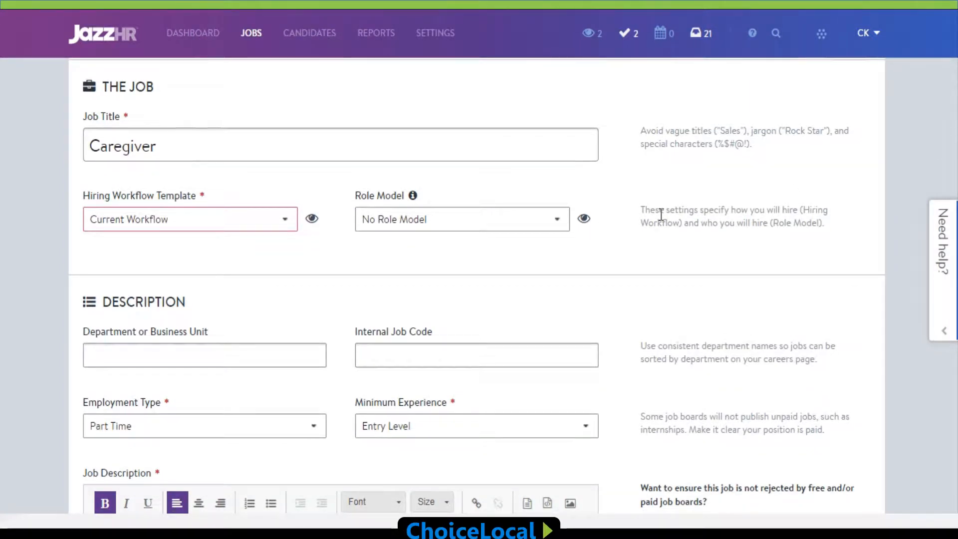
click(289, 230)
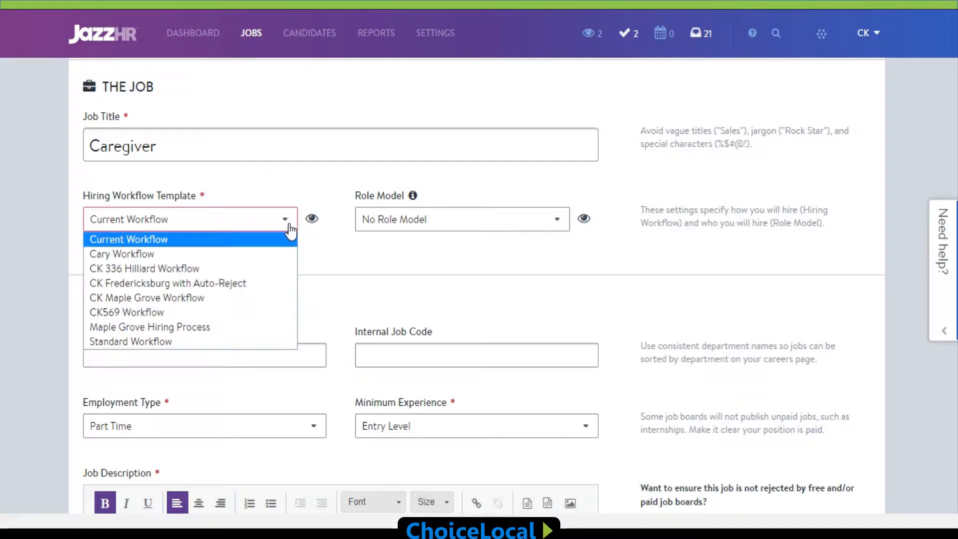
click(279, 342)
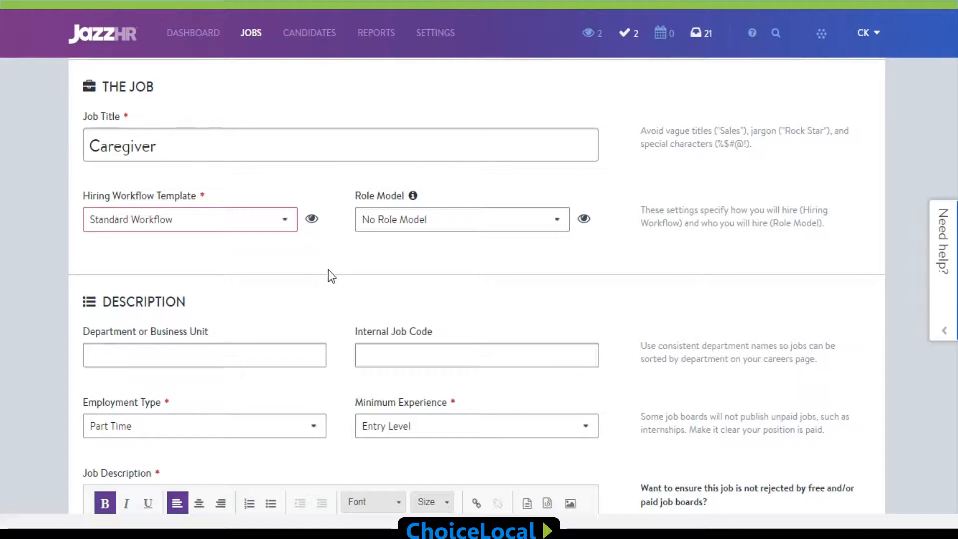
click(318, 353)
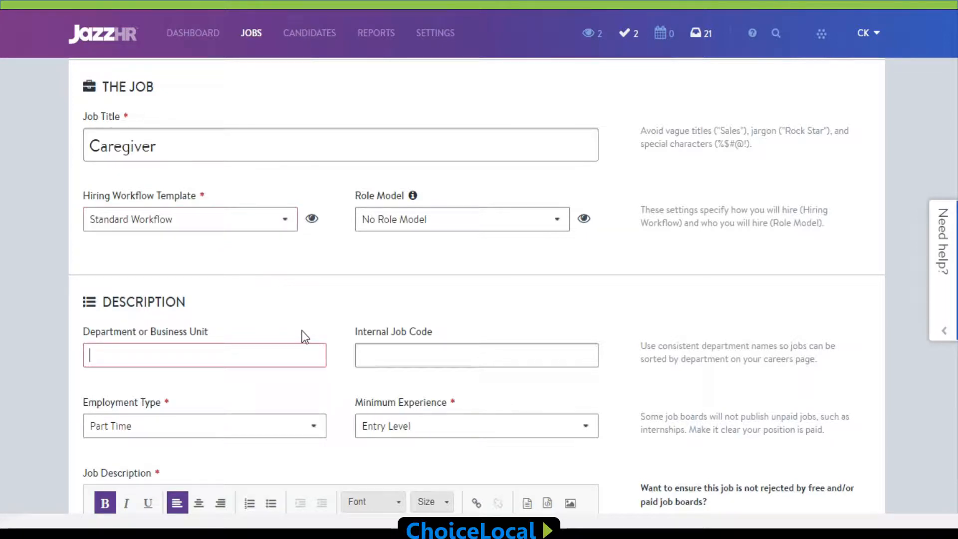
text(101)
click(300, 313)
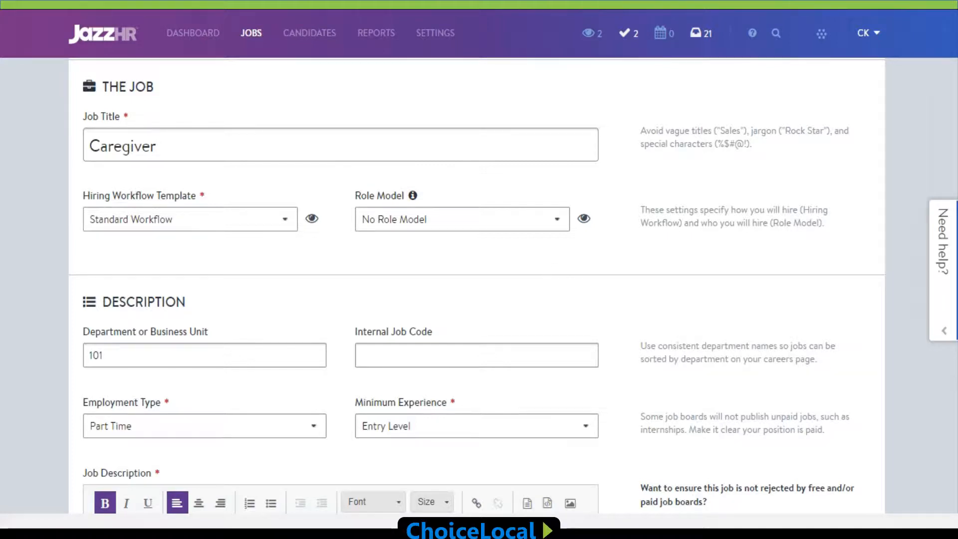
Step: Replace the office address and careers link closing the job description so it ends "This position through our Dayton, OH office."
scroll(476, 285, down, 2)
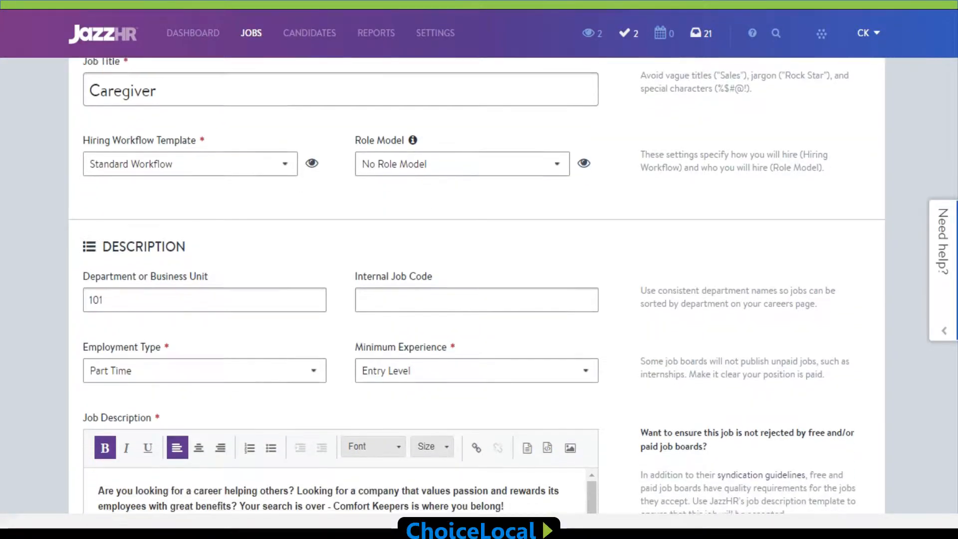
scroll(477, 285, down, 2)
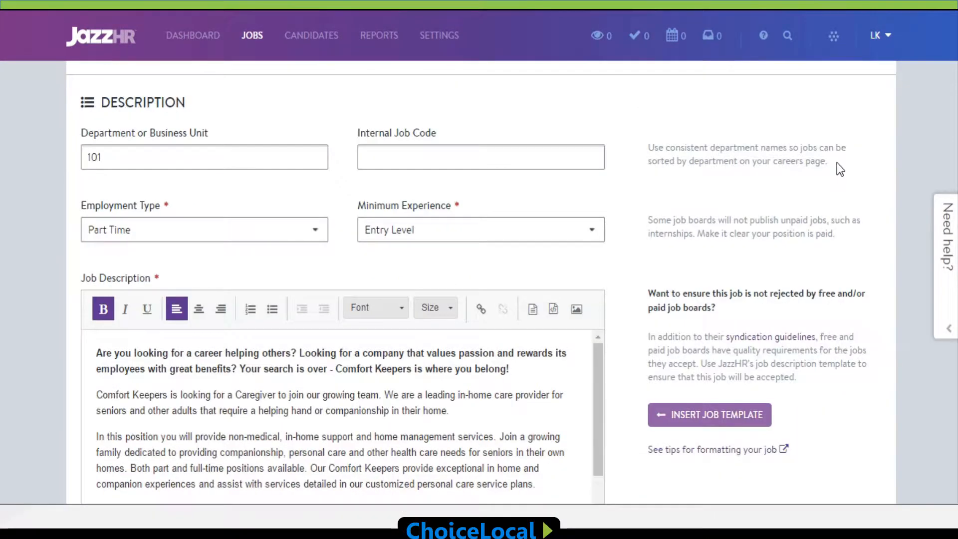
scroll(837, 162, down, 3)
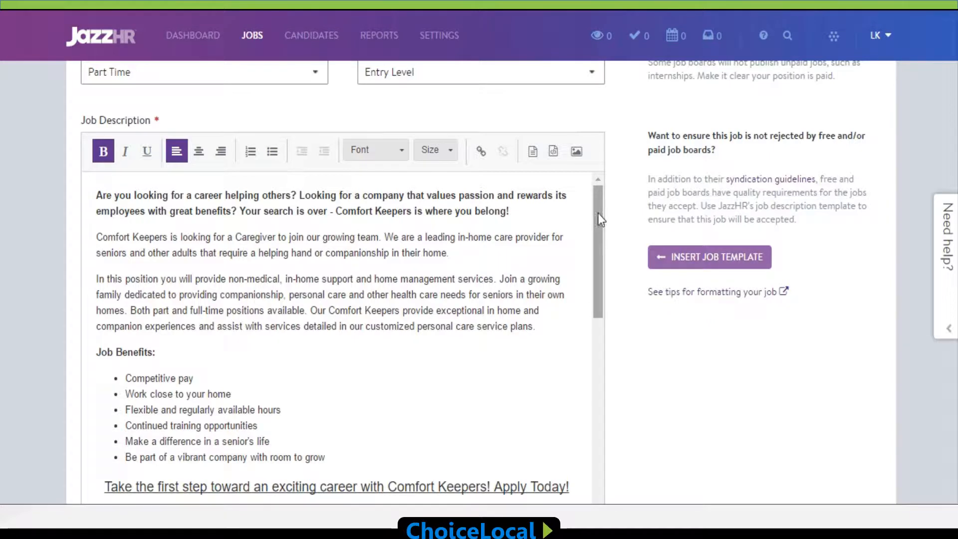
drag(597, 214, 628, 444)
scroll(697, 396, down, 2)
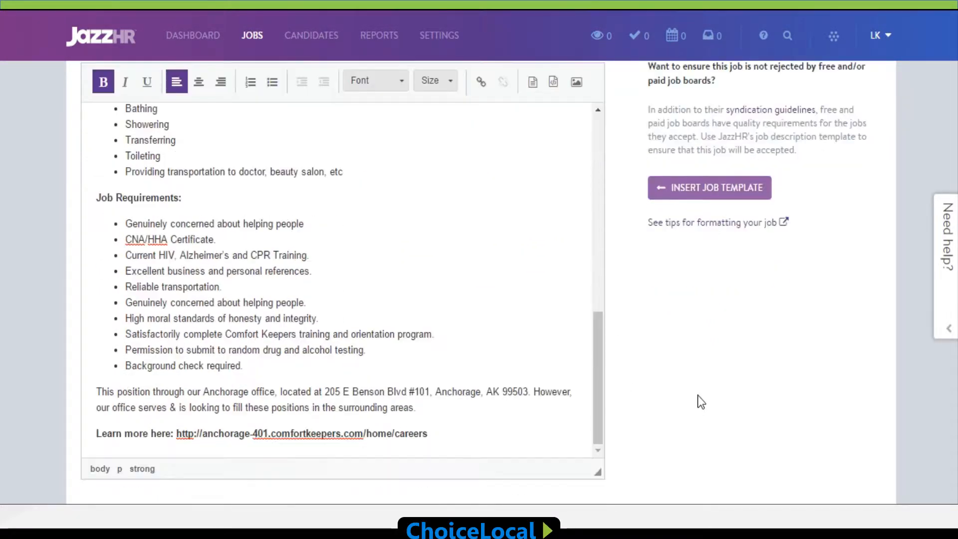
click(454, 430)
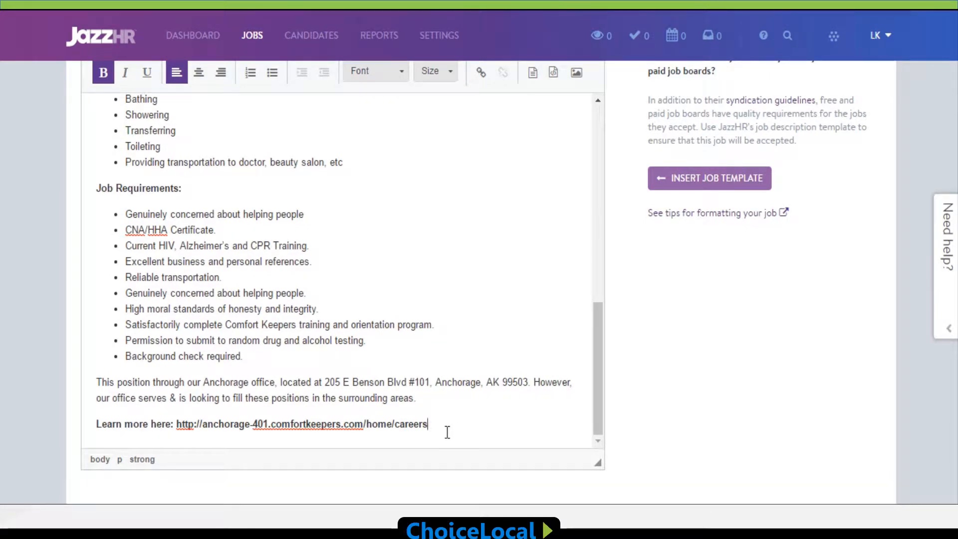
drag(448, 433, 205, 379)
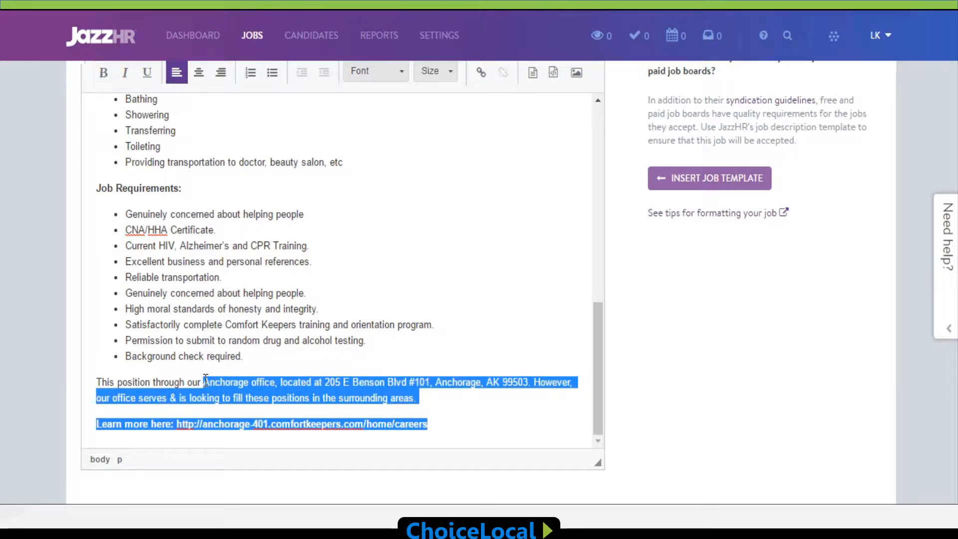
key(BackSpace)
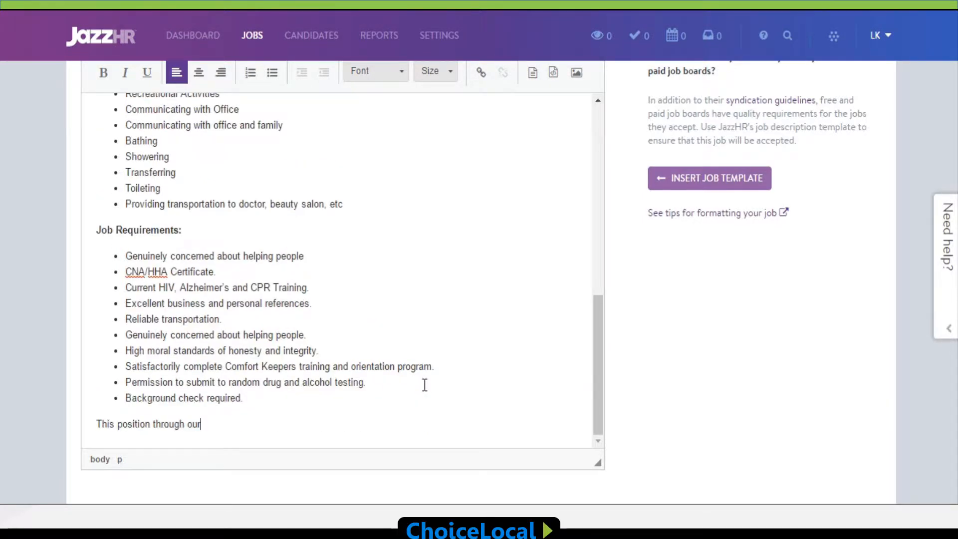
text(Dayton, OH office)
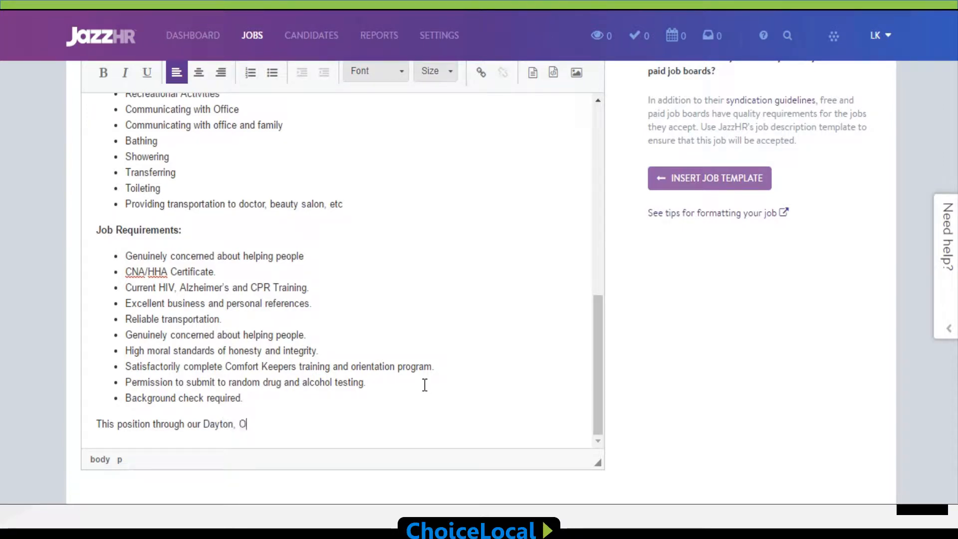
text(.)
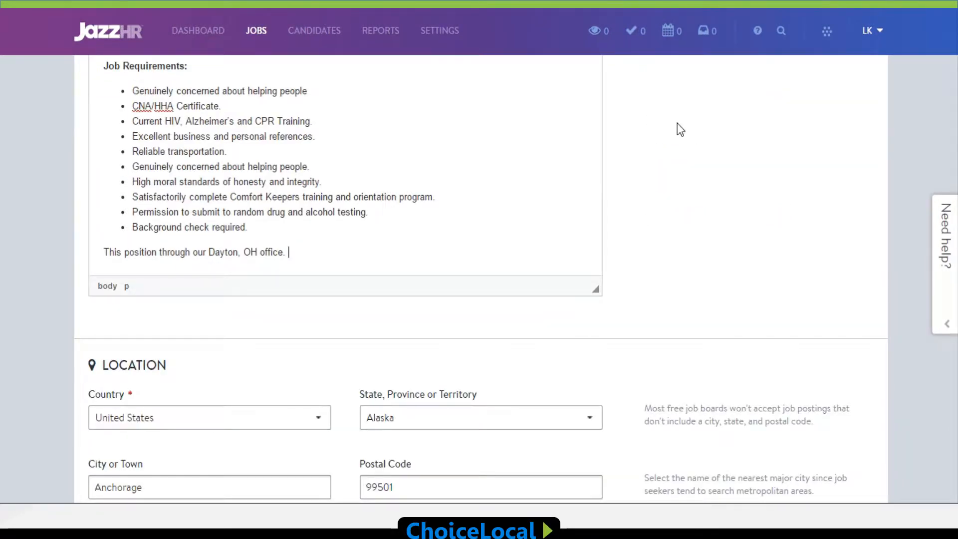
Step: Set the state of the job's location to Ohio
scroll(678, 124, down, 2)
scroll(678, 124, down, 3)
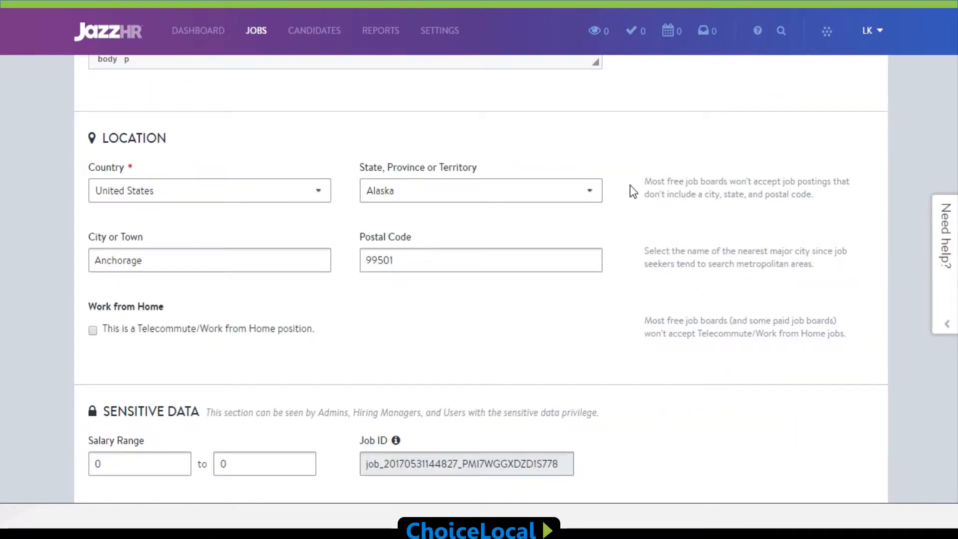
click(589, 191)
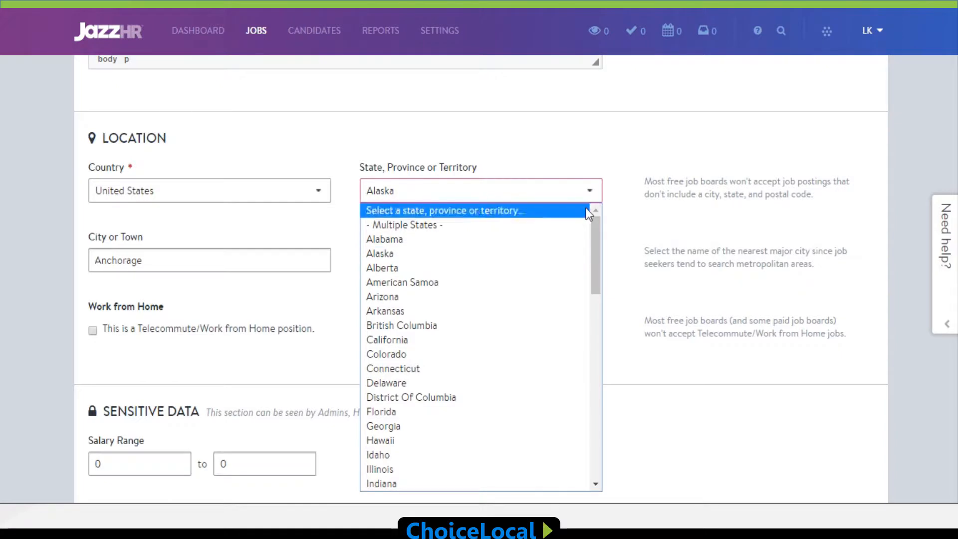
scroll(534, 419, down, 3)
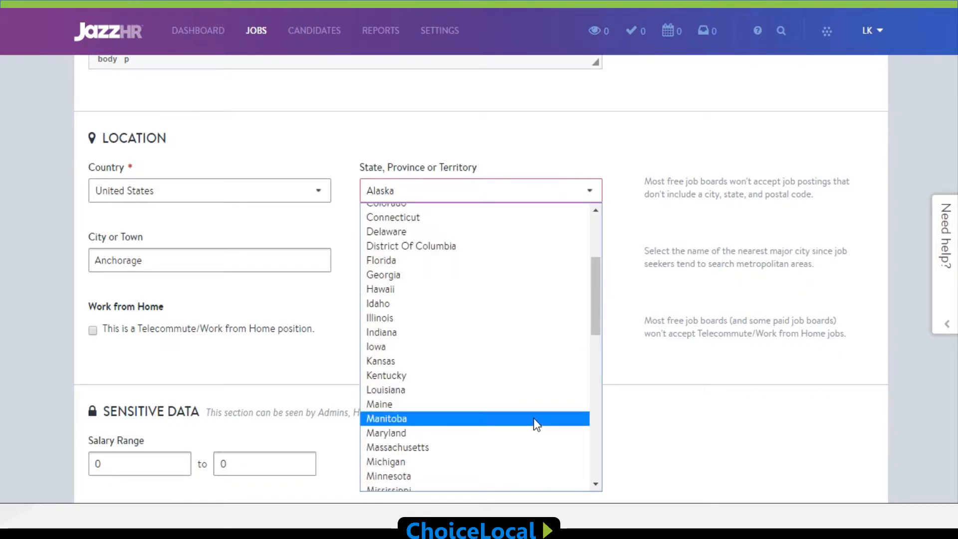
scroll(534, 418, down, 3)
scroll(534, 418, down, 3)
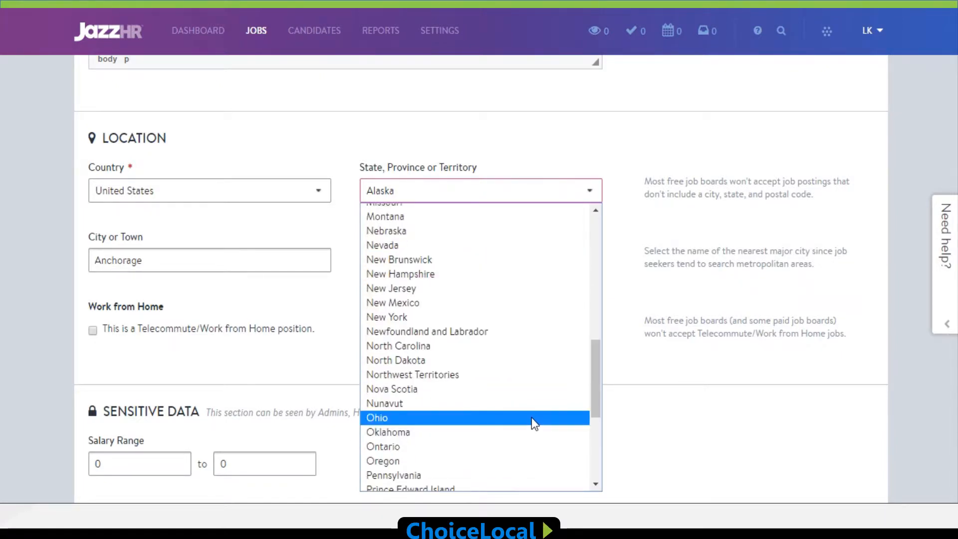
click(533, 418)
Step: Set the job location's city to Dayton and its postal code to 45414
click(196, 264)
drag(196, 264, 58, 258)
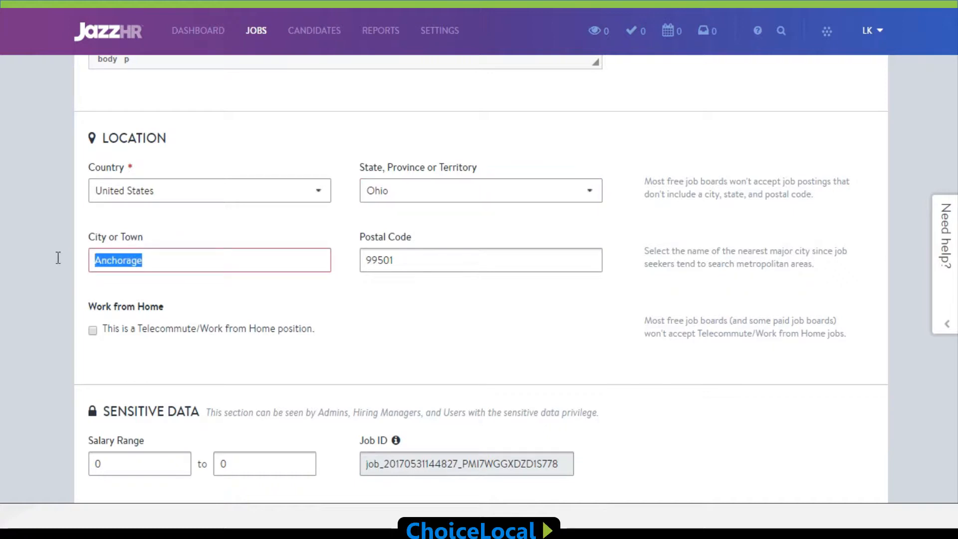
text(Dayton)
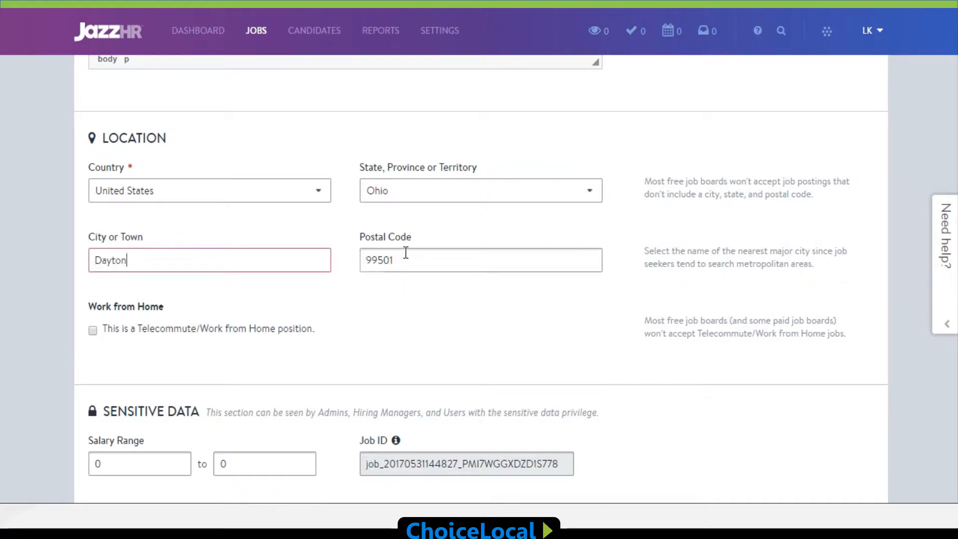
drag(402, 259, 336, 254)
text(45414)
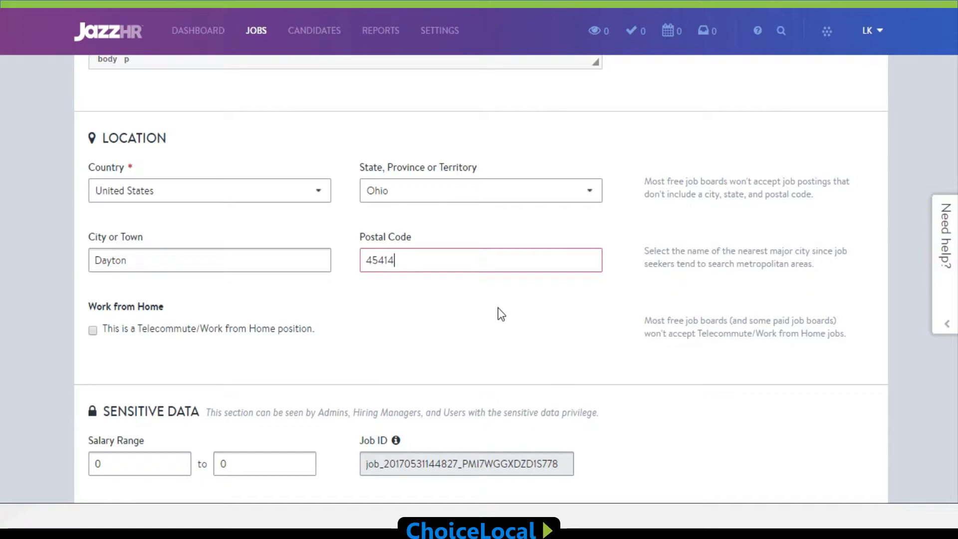
Step: Choose No Selection as the EEO-1 job category, and create and publish the job
scroll(498, 310, down, 3)
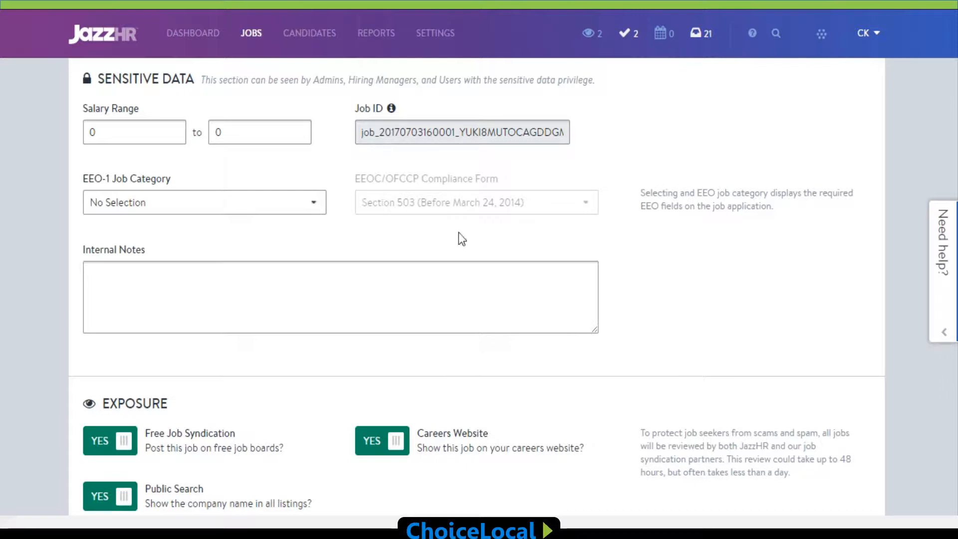
click(319, 210)
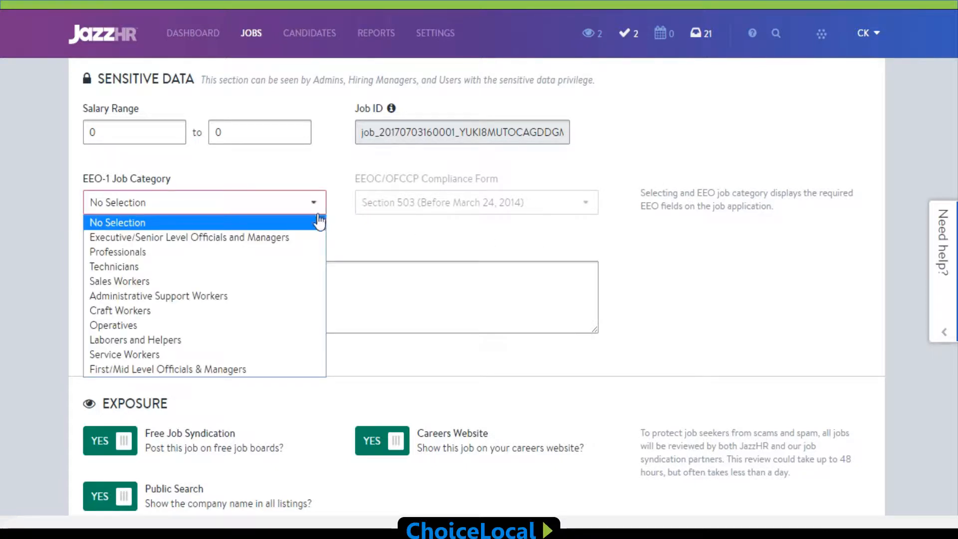
click(297, 217)
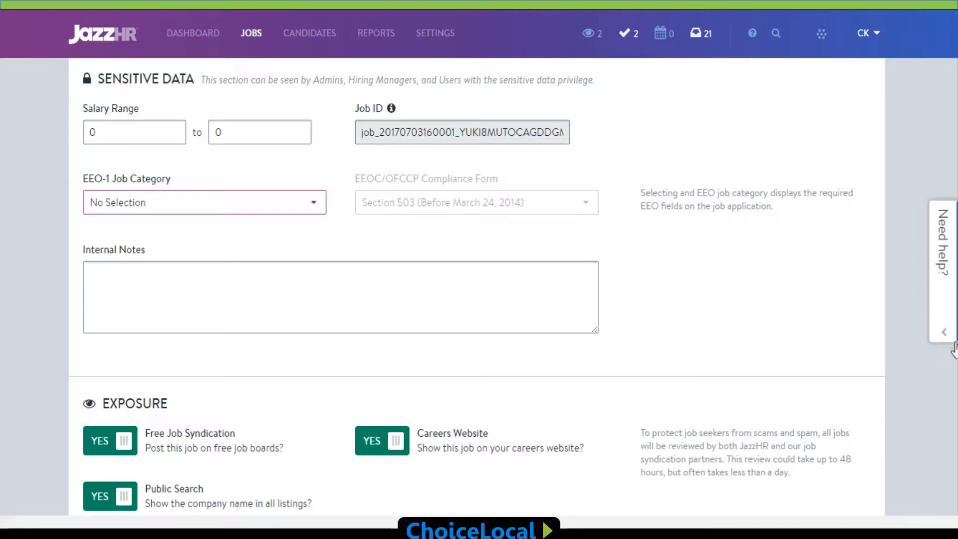
scroll(956, 377, down, 3)
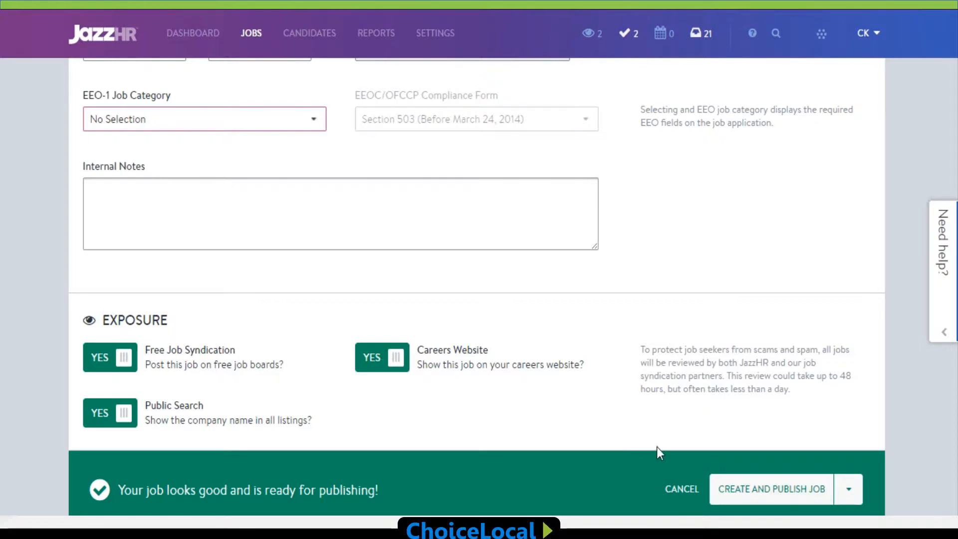
click(773, 490)
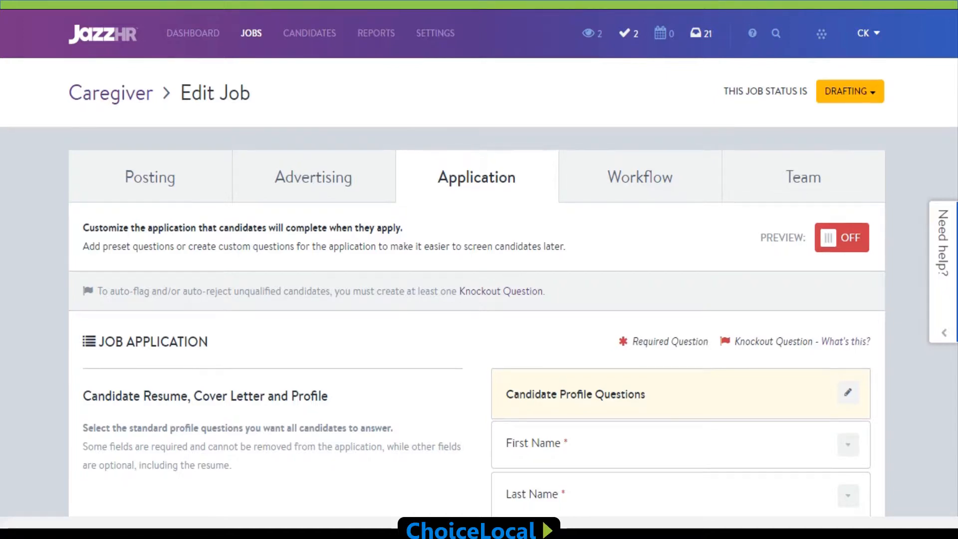
Step: Make the Valid Driver's License question required in the candidate profile questions and save the changes
scroll(479, 292, down, 1)
scroll(479, 292, down, 1)
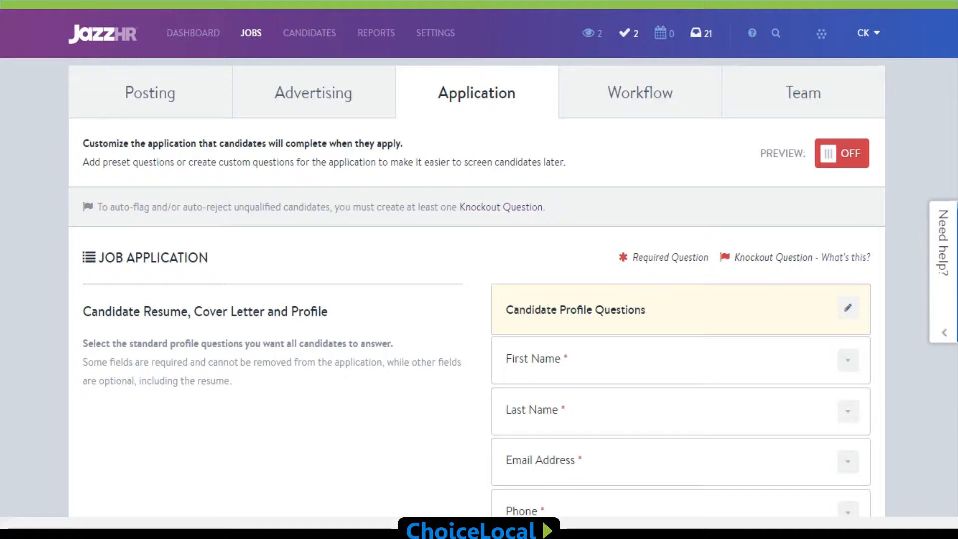
scroll(477, 287, down, 3)
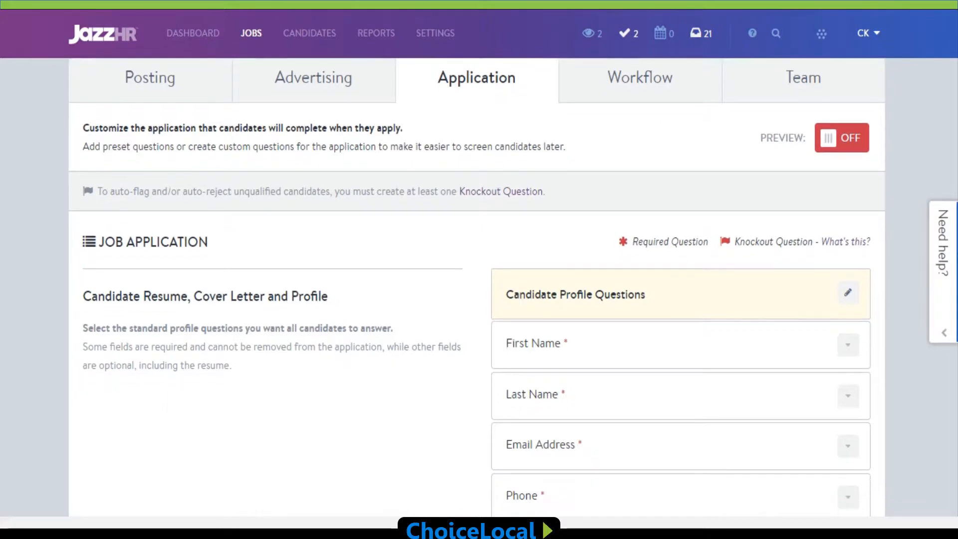
scroll(477, 287, down, 3)
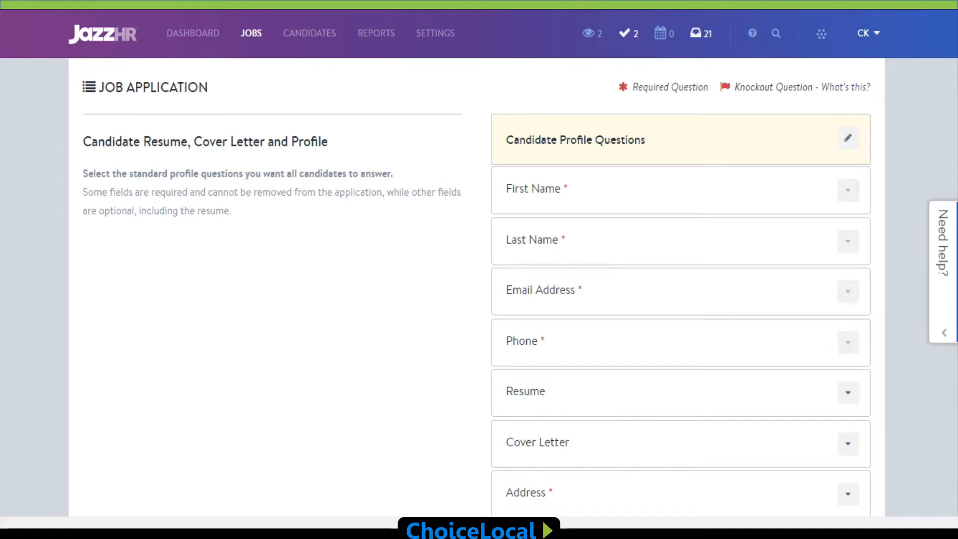
click(848, 139)
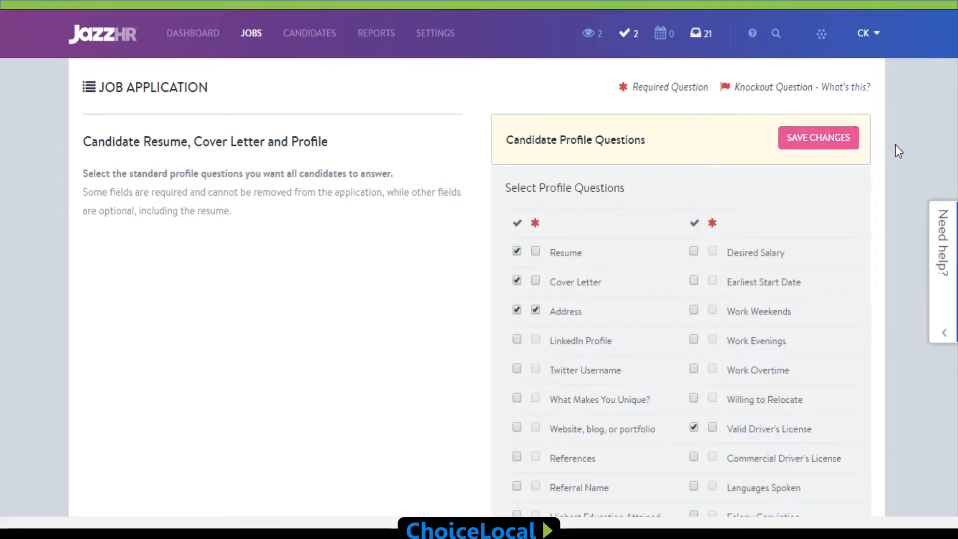
scroll(902, 148, down, 2)
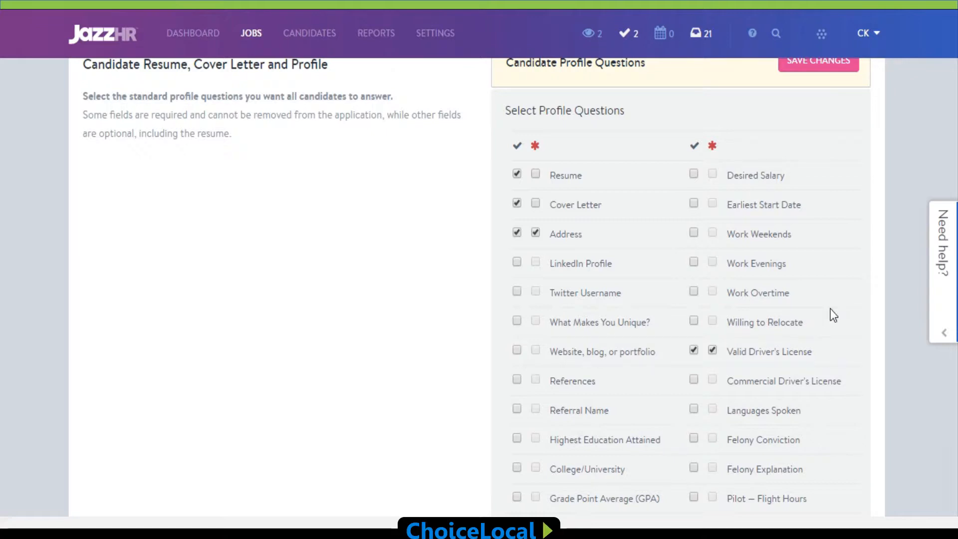
scroll(833, 315, up, 2)
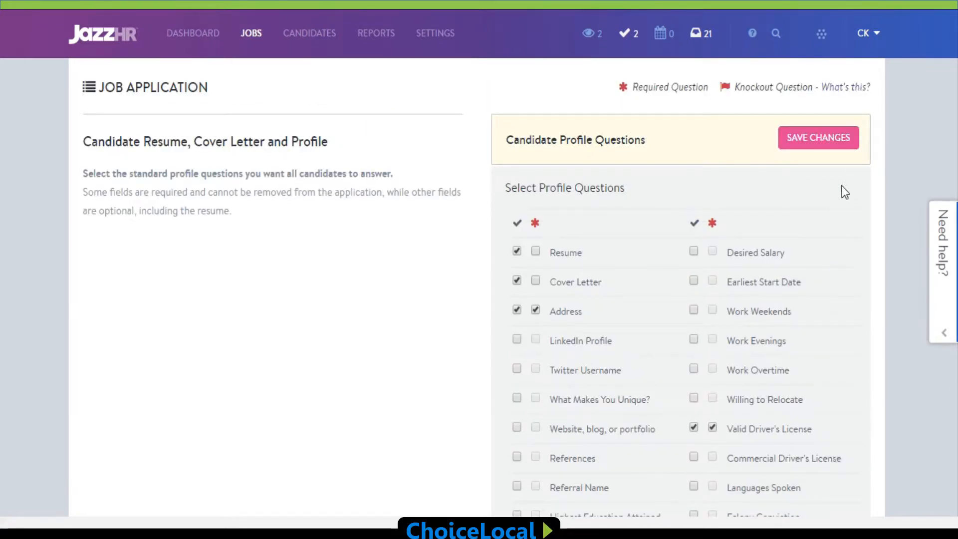
click(837, 150)
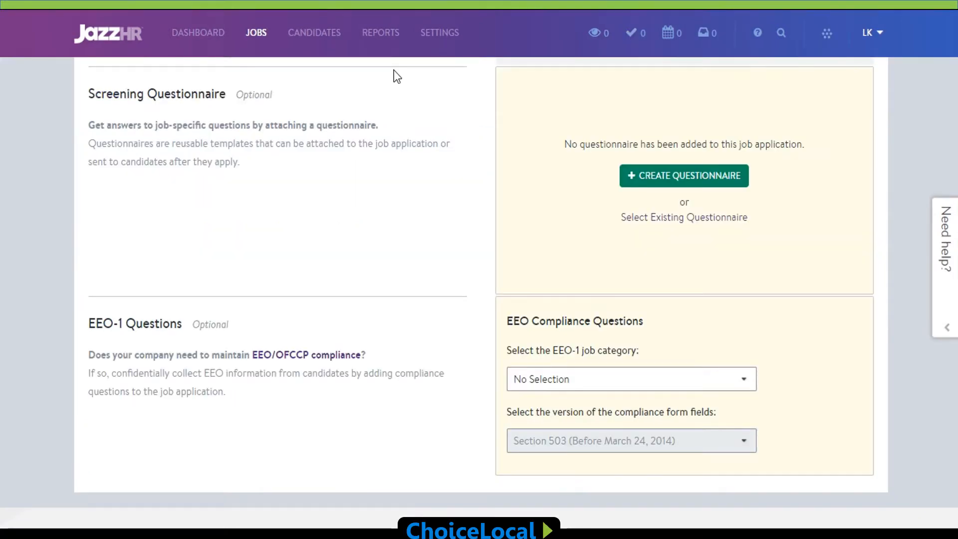
Step: Create a screening questionnaire named Caregiver Questionnaire in the Unfiled Questionnaires folder
click(674, 178)
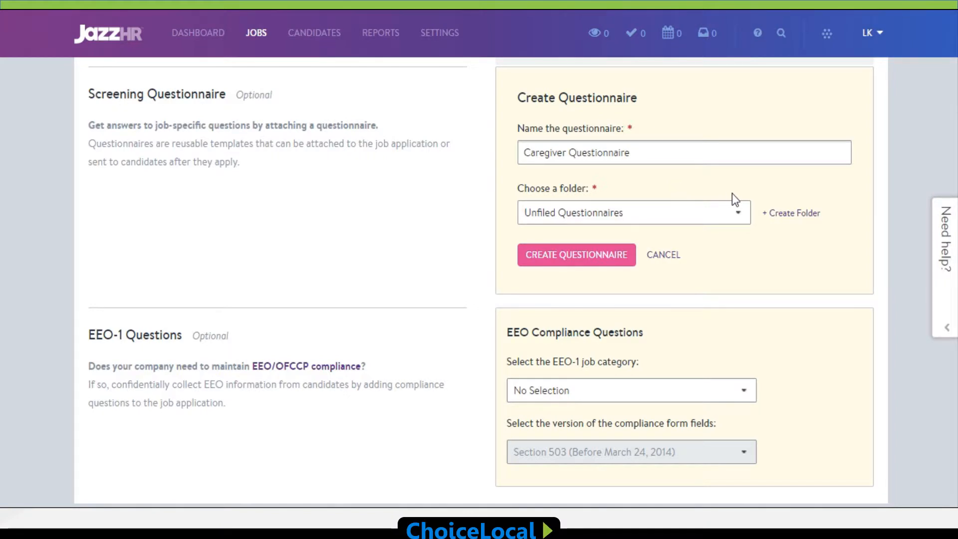
click(613, 255)
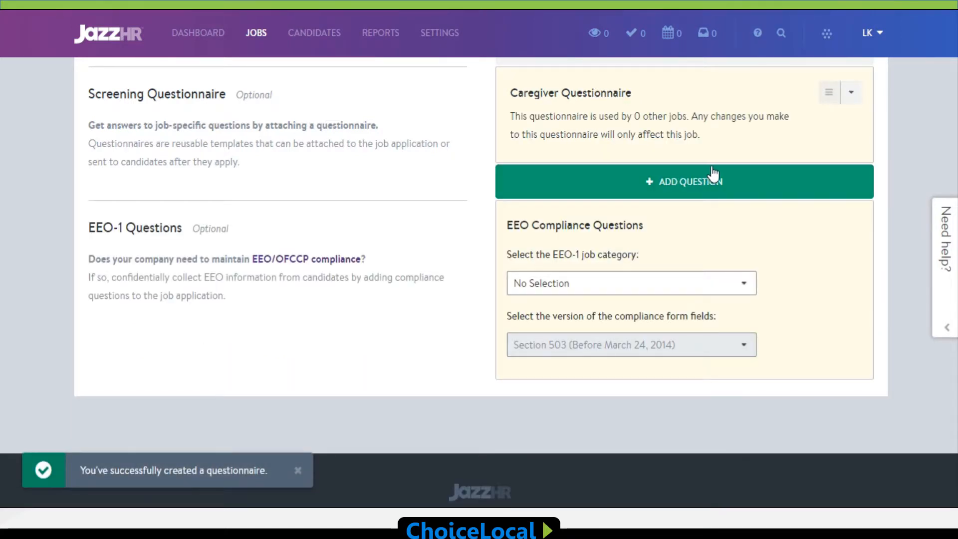
Step: Start a required question in the Caregiver Questionnaire reading "Have you applied to Comfort Keepers in the past 90 days?"
click(711, 184)
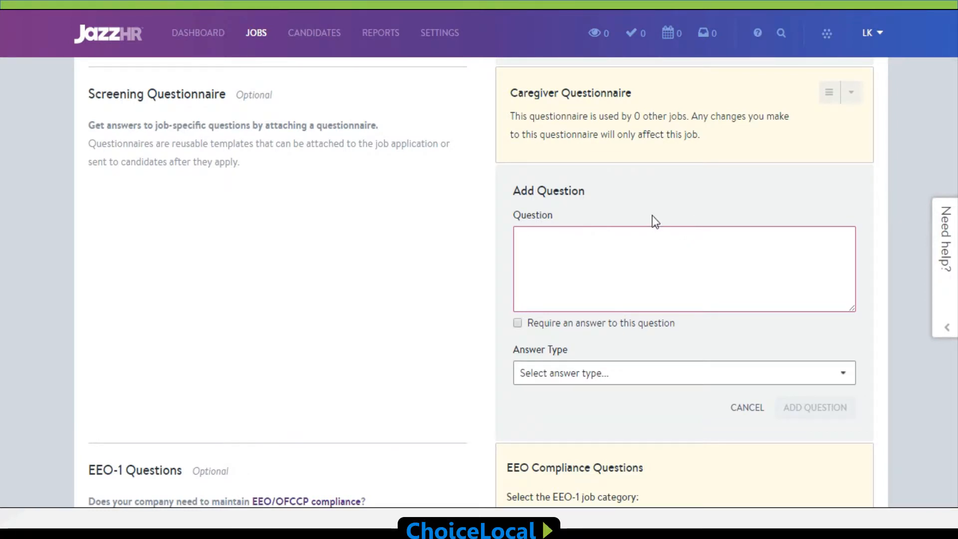
text(Have you applied t)
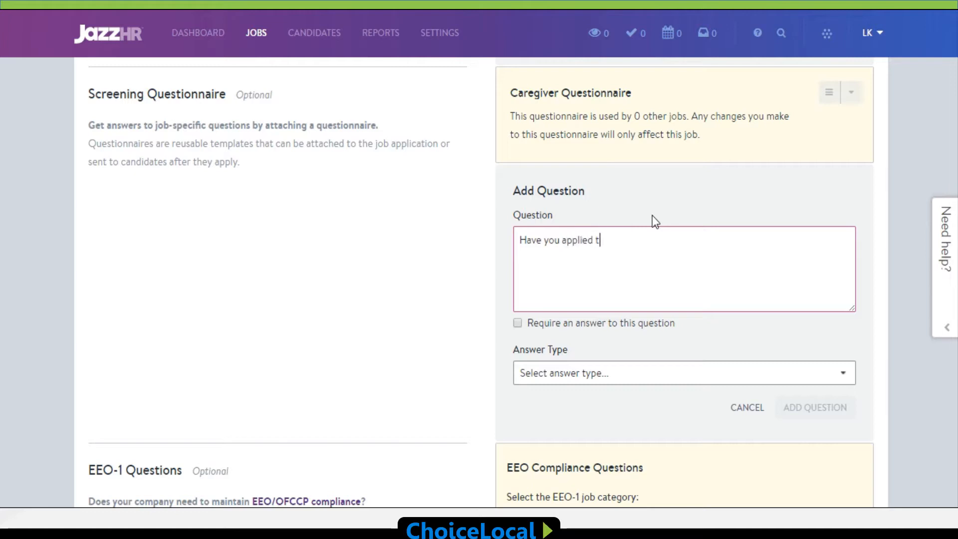
text(o Comfort Keepers )
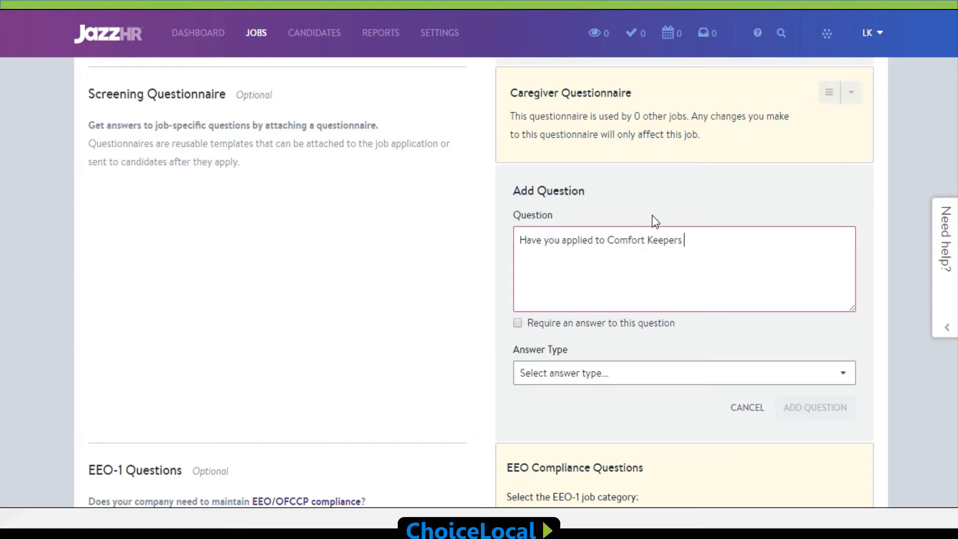
text(in the past 90 days?)
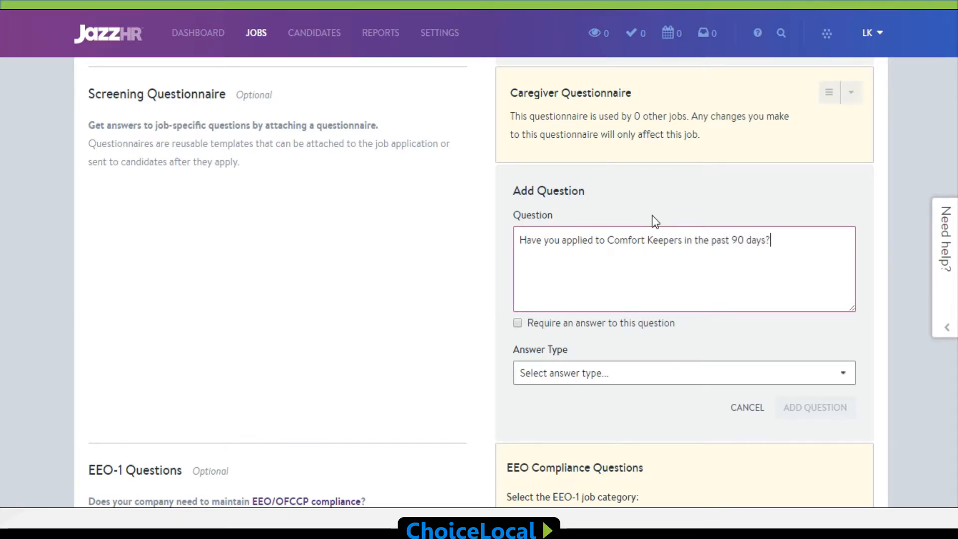
click(519, 324)
Step: Give the question a Dropdown answer type with answers yes and no, flag yes as the knockout answer, and add the question
click(846, 375)
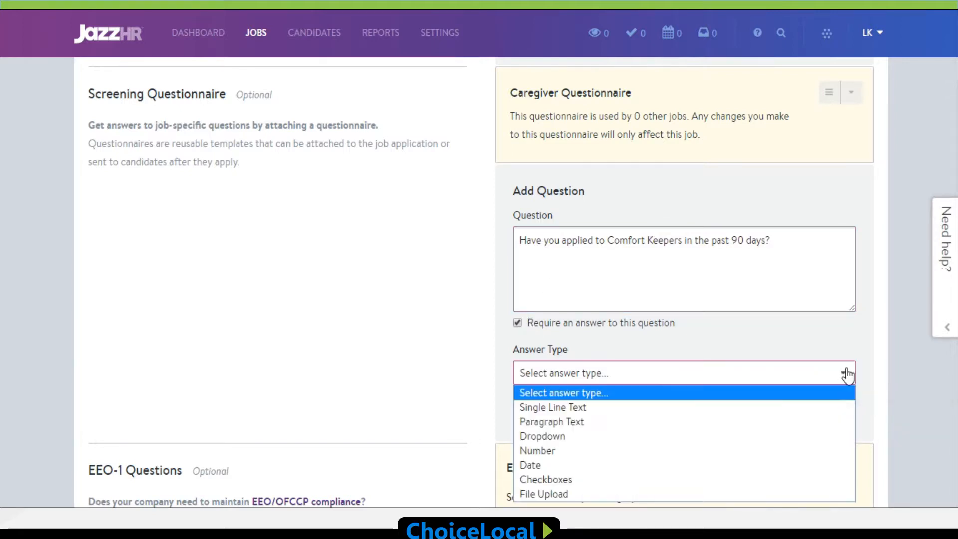
click(768, 439)
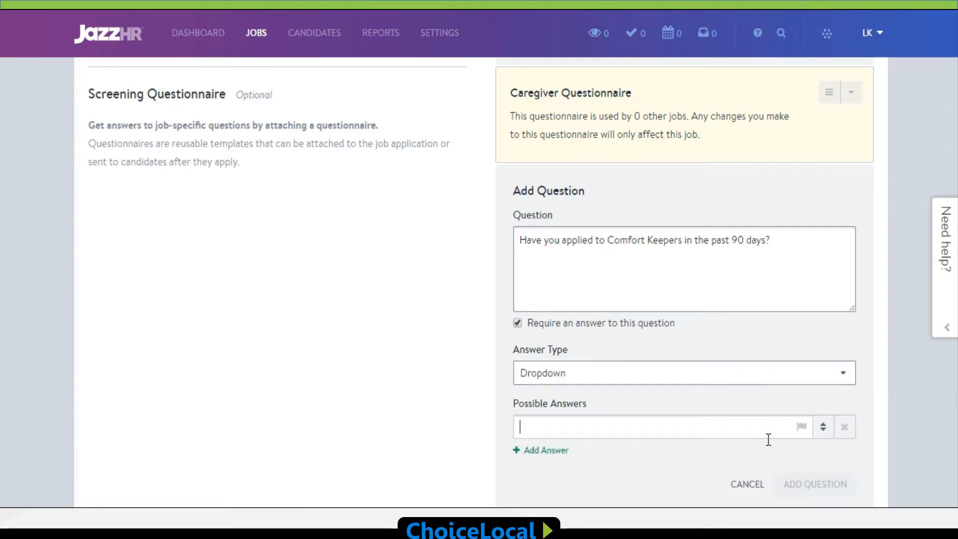
text(yes)
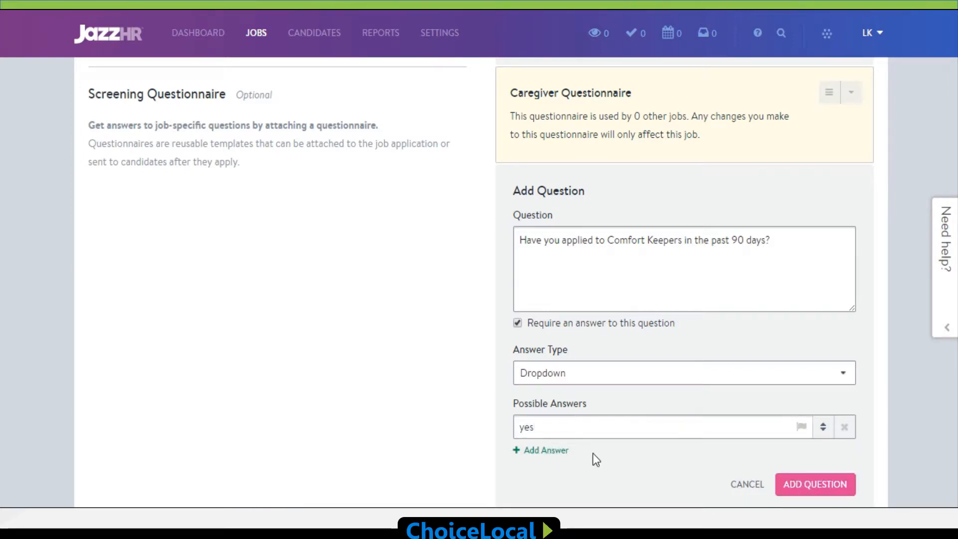
click(565, 451)
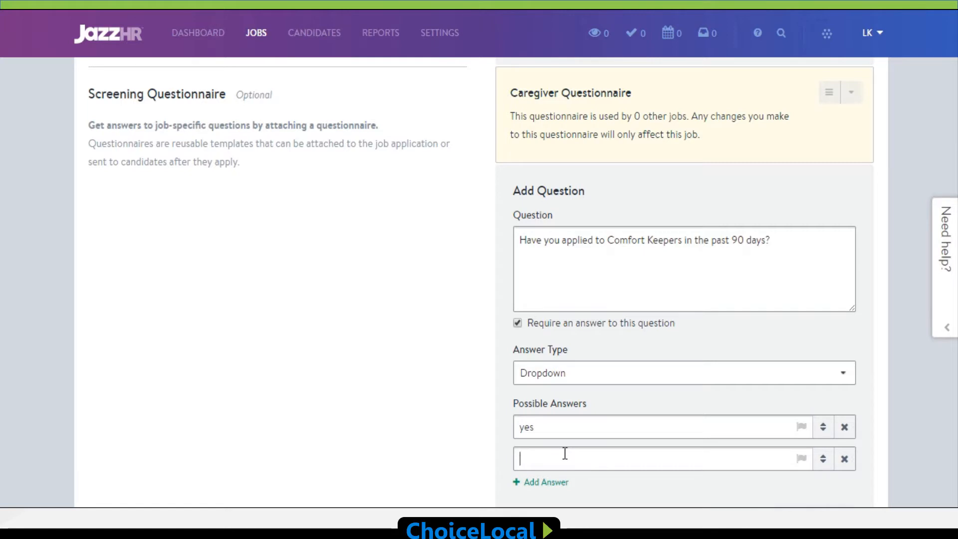
text(no)
click(800, 427)
scroll(699, 417, down, 2)
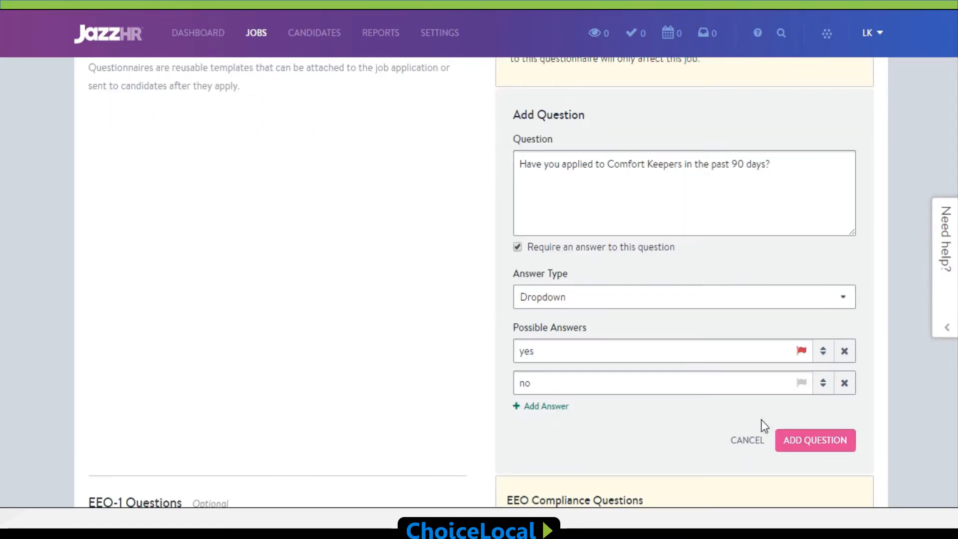
click(808, 441)
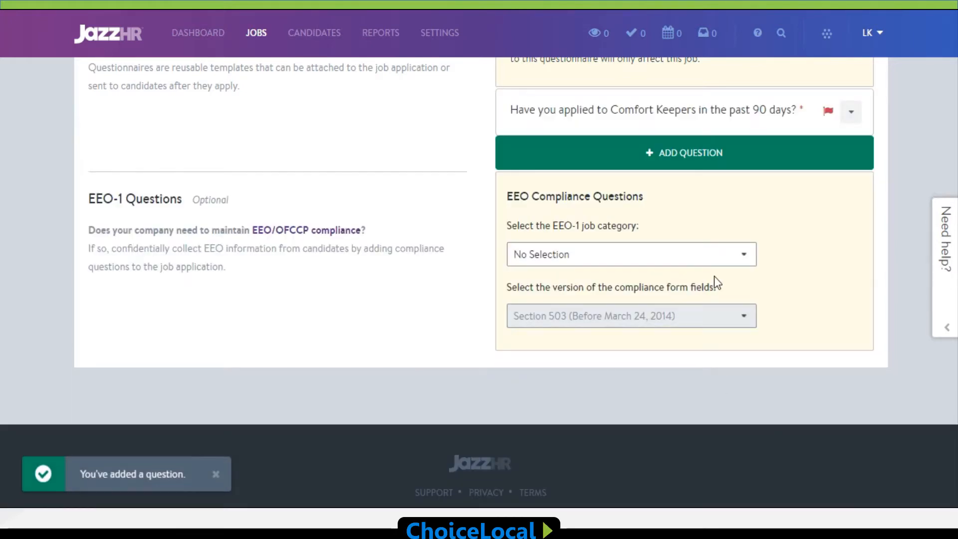
Step: Set up auto-rejection for the knockout question with disposition Not Qualified and candidate emails sent 24 hours from rejection, and save it
scroll(682, 282, up, 3)
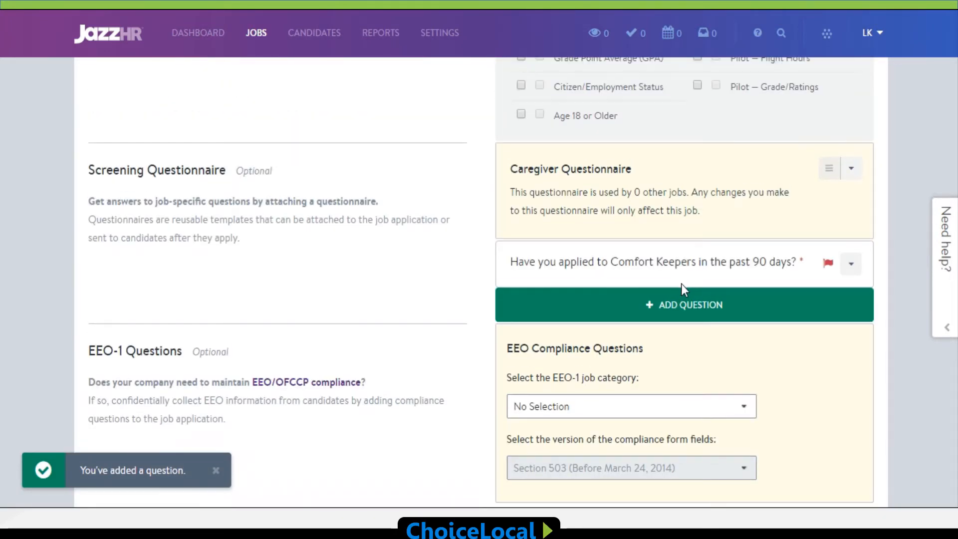
scroll(681, 283, up, 2)
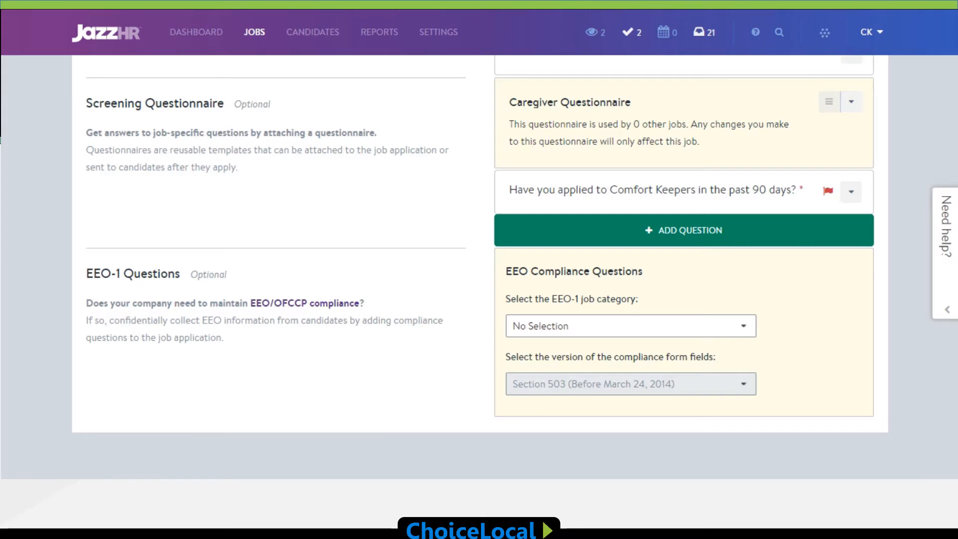
scroll(481, 270, up, 5)
scroll(480, 269, up, 6)
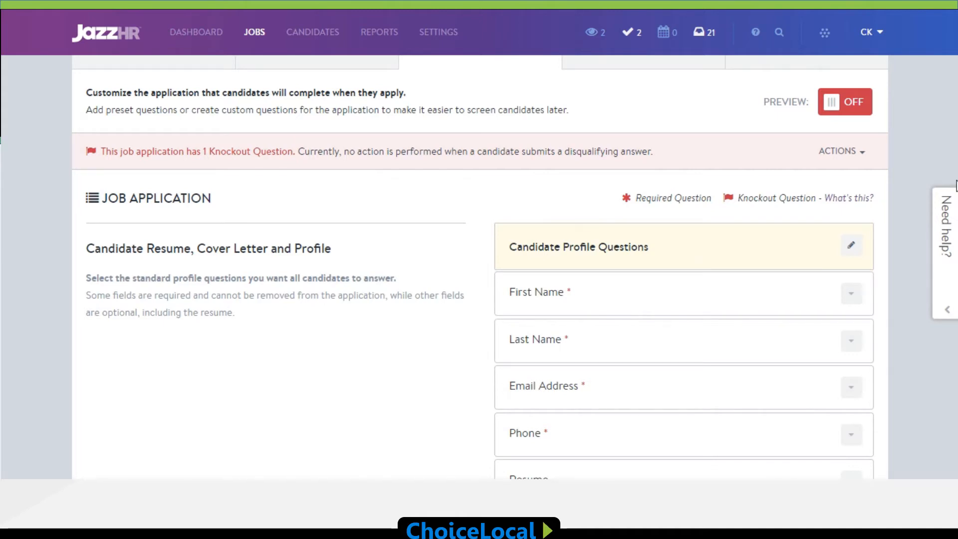
click(862, 158)
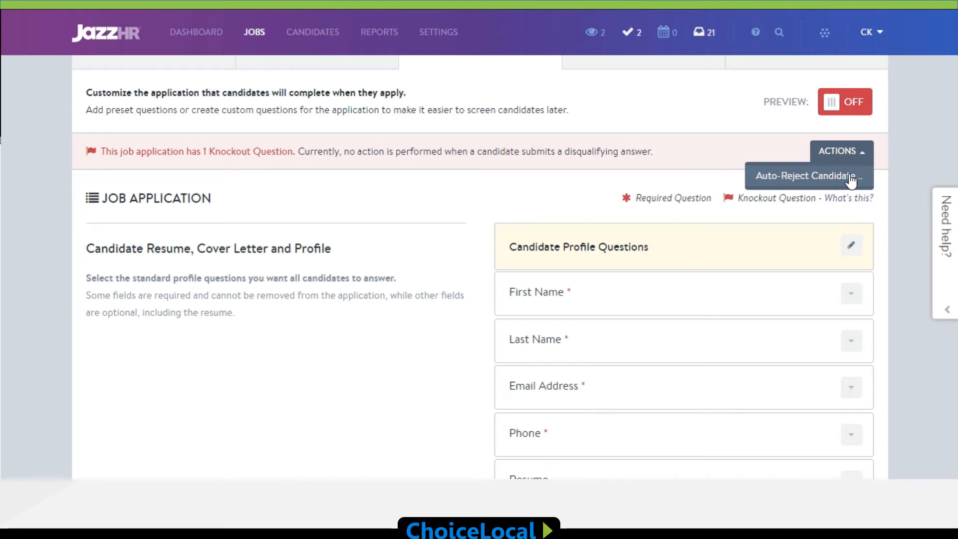
click(851, 176)
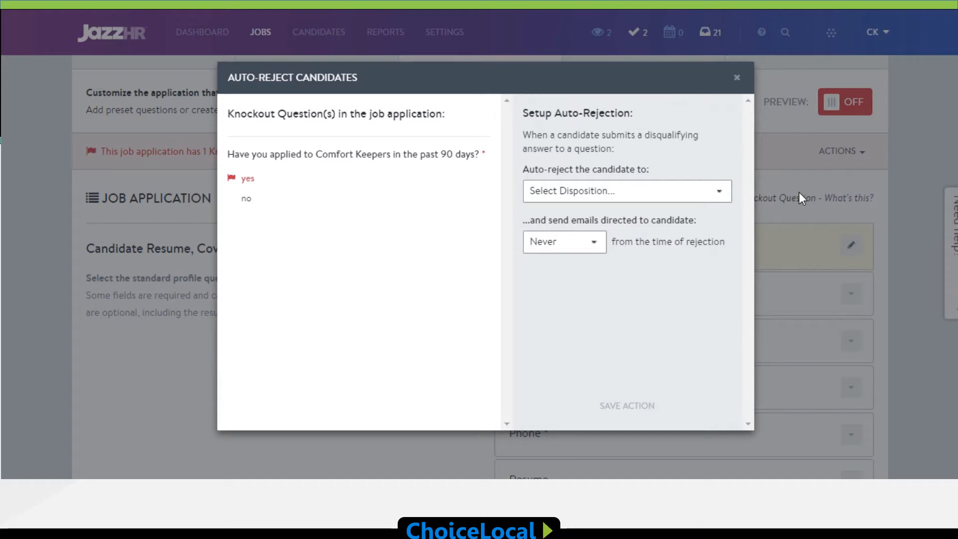
click(726, 191)
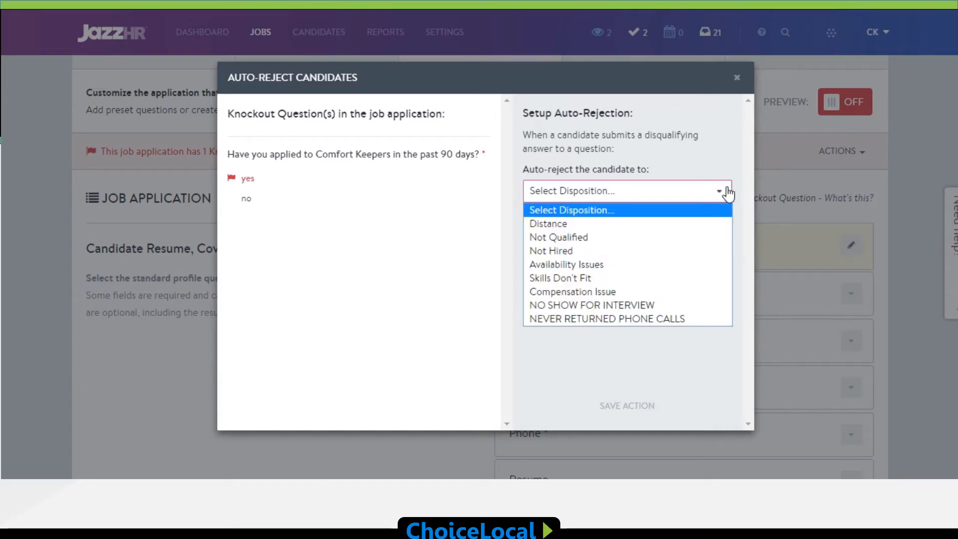
click(706, 240)
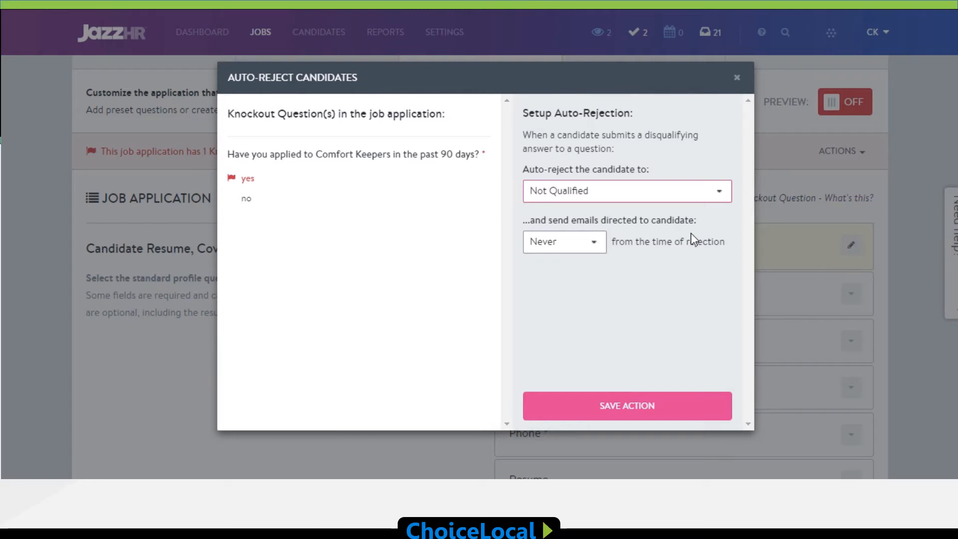
click(600, 256)
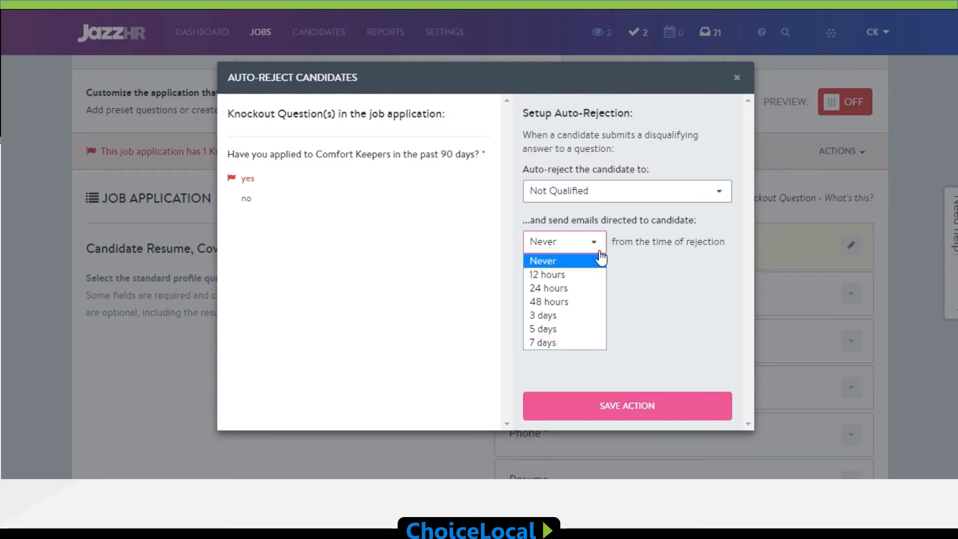
click(582, 286)
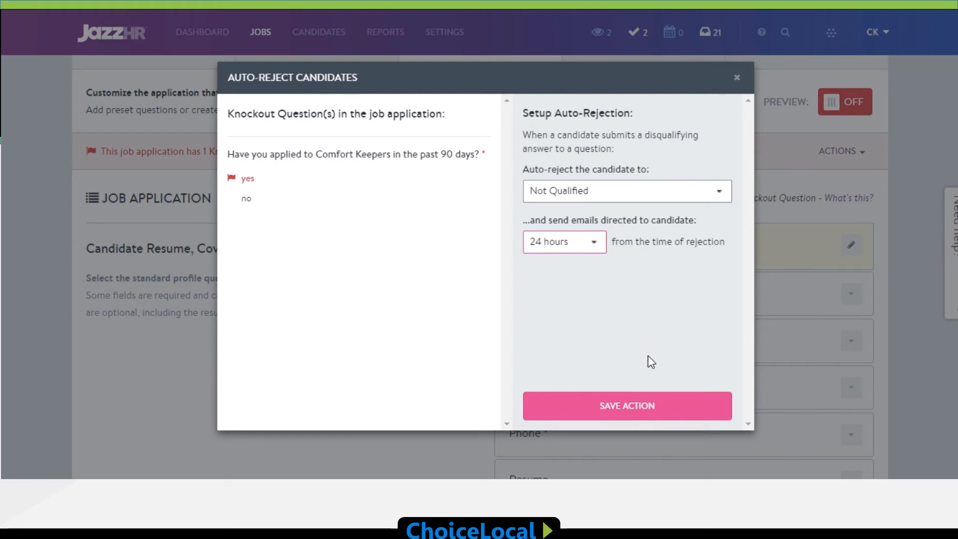
click(672, 406)
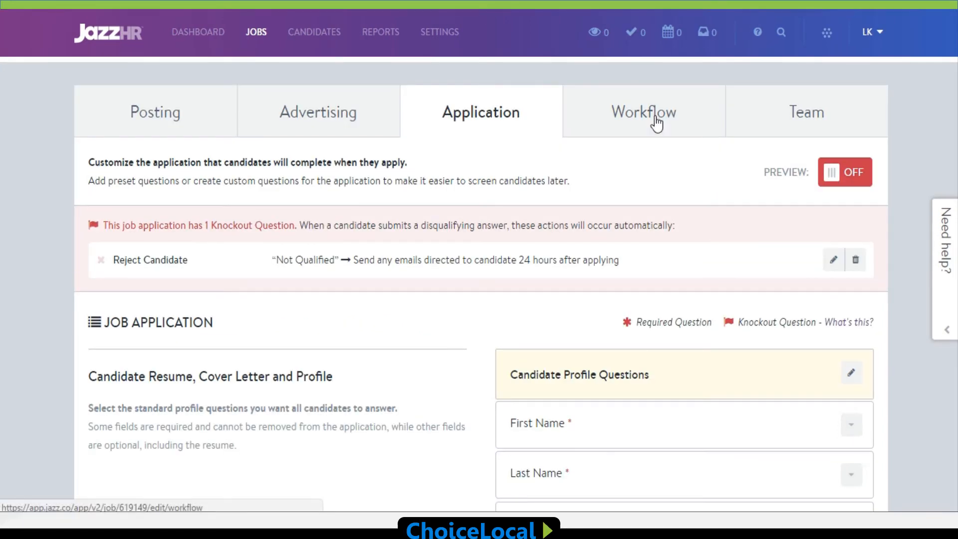
Step: Review the hiring stages, hired dispositions and not hired dispositions in the job's workflow
click(656, 123)
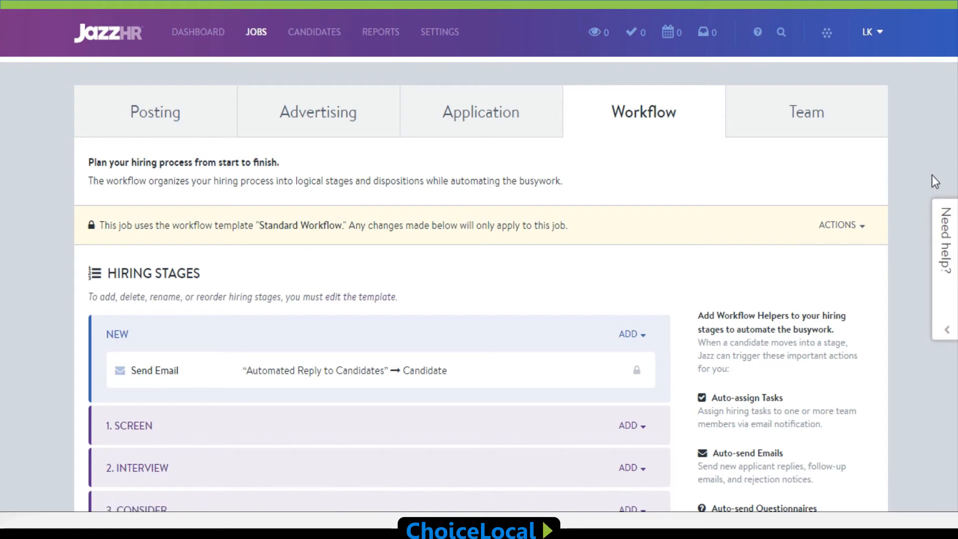
scroll(479, 284, down, 4)
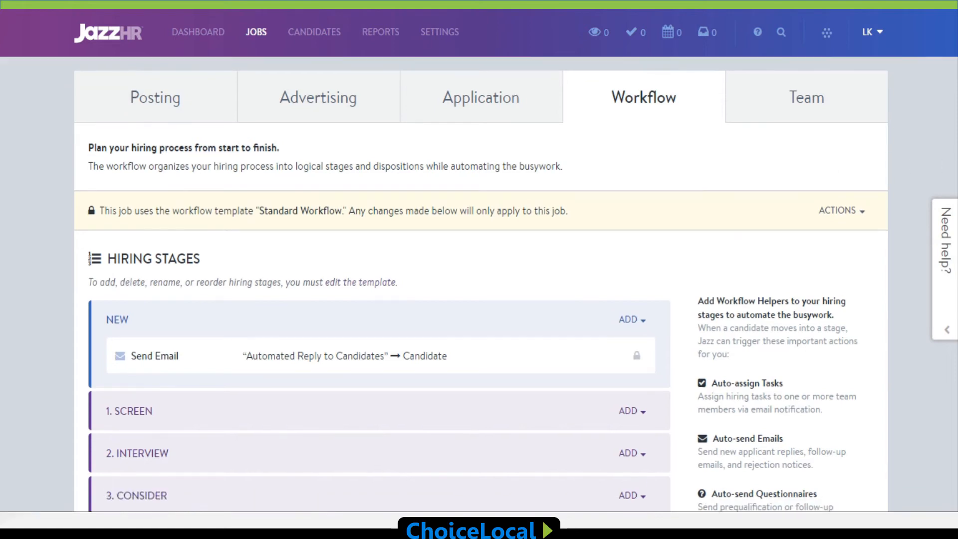
scroll(479, 285, down, 1)
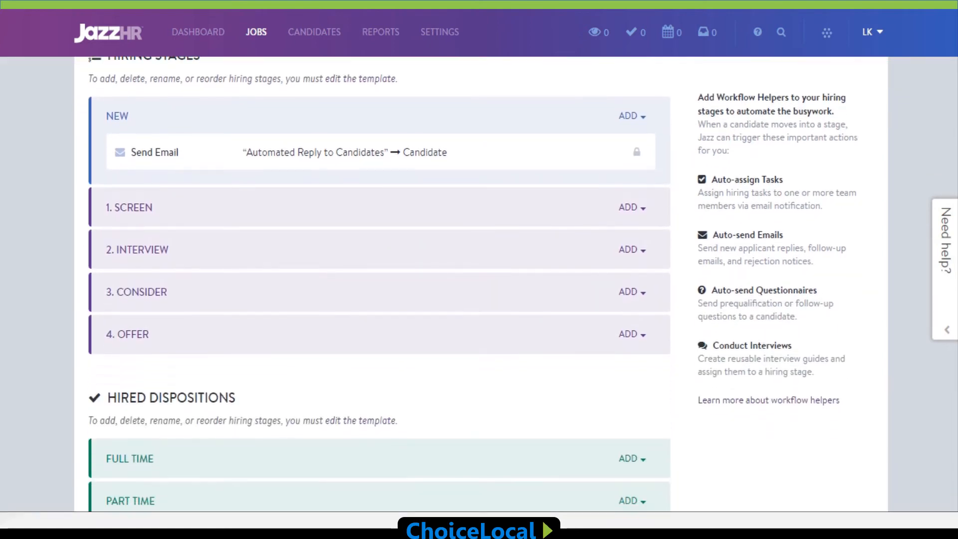
scroll(479, 285, down, 1)
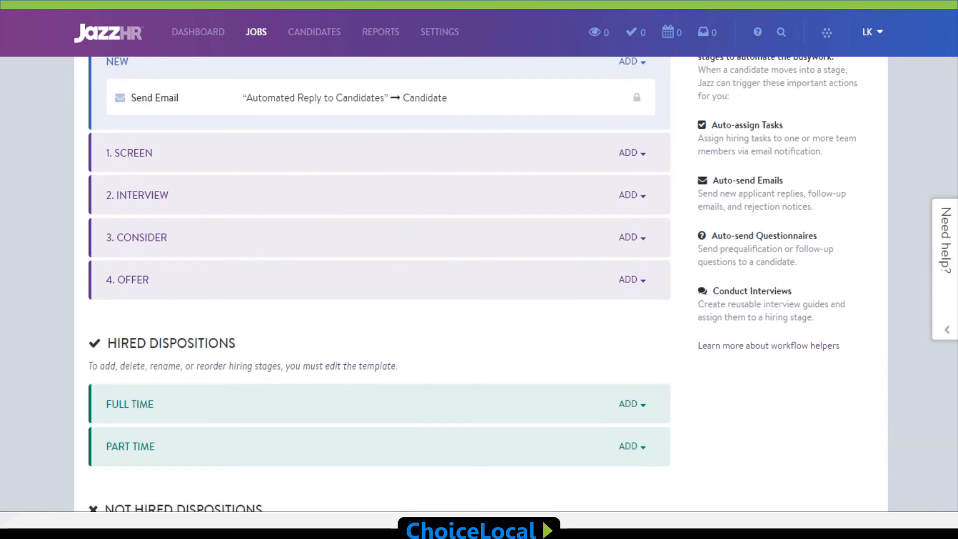
scroll(479, 285, down, 3)
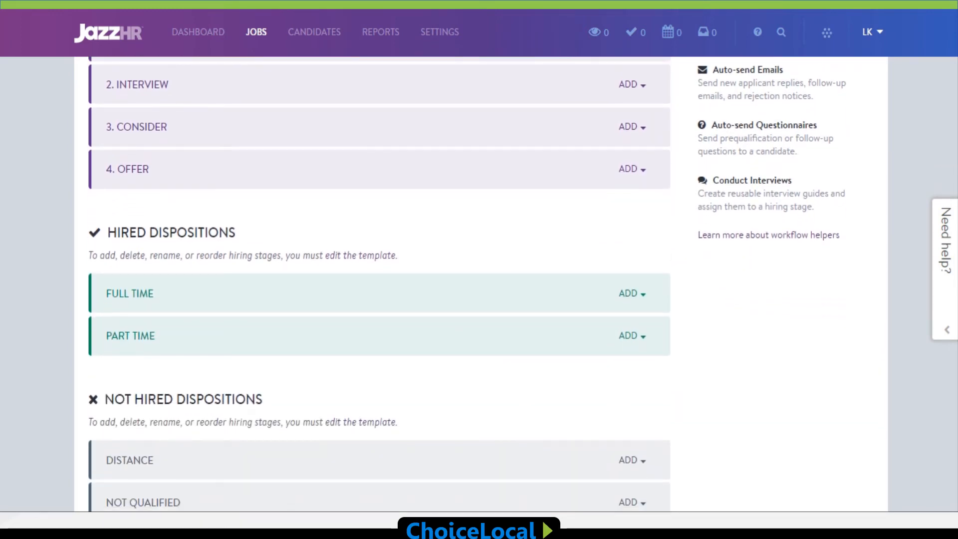
scroll(479, 285, down, 4)
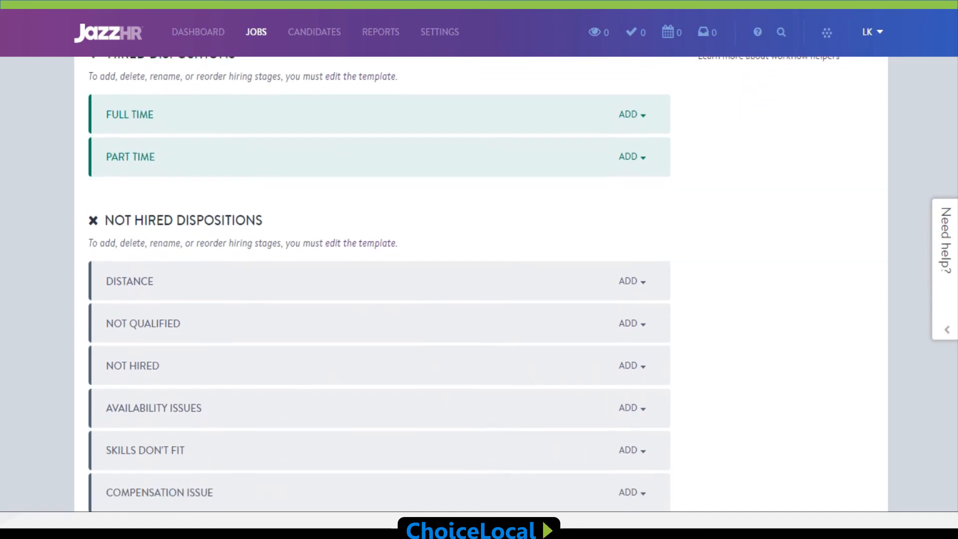
scroll(479, 284, down, 1)
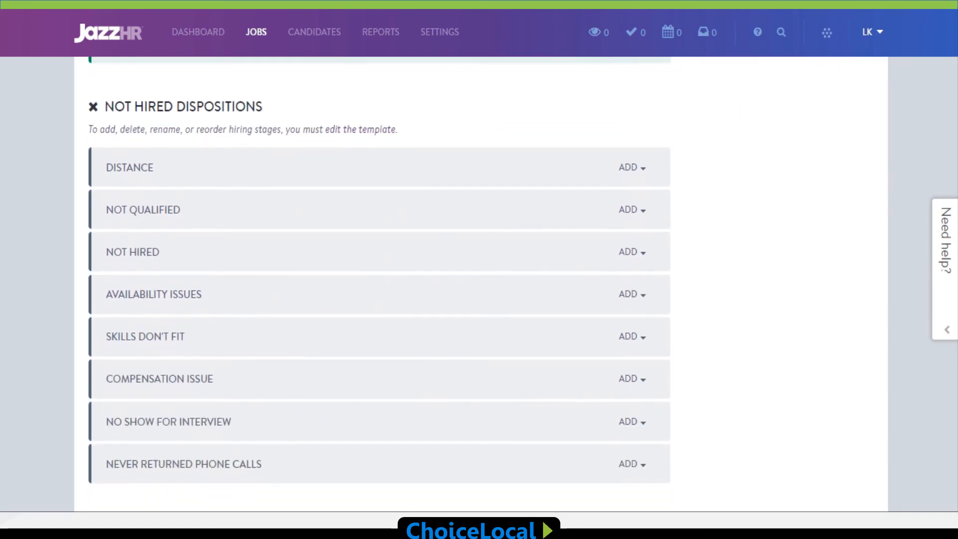
scroll(479, 285, down, 2)
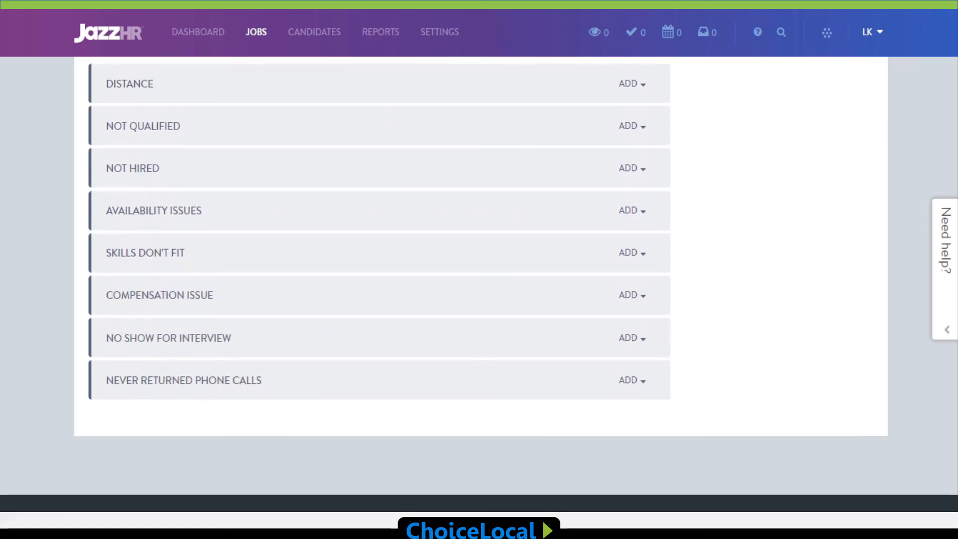
scroll(479, 284, up, 1)
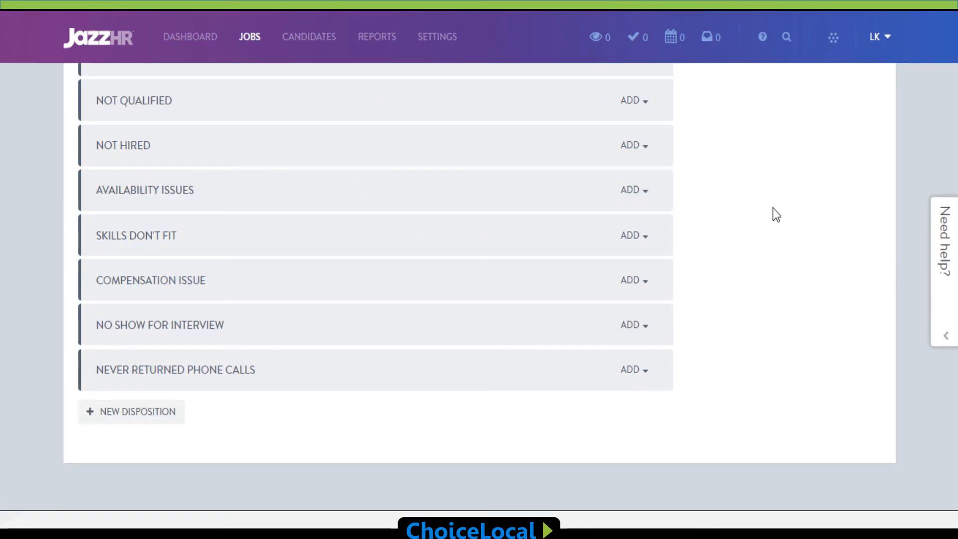
scroll(836, 211, up, 10)
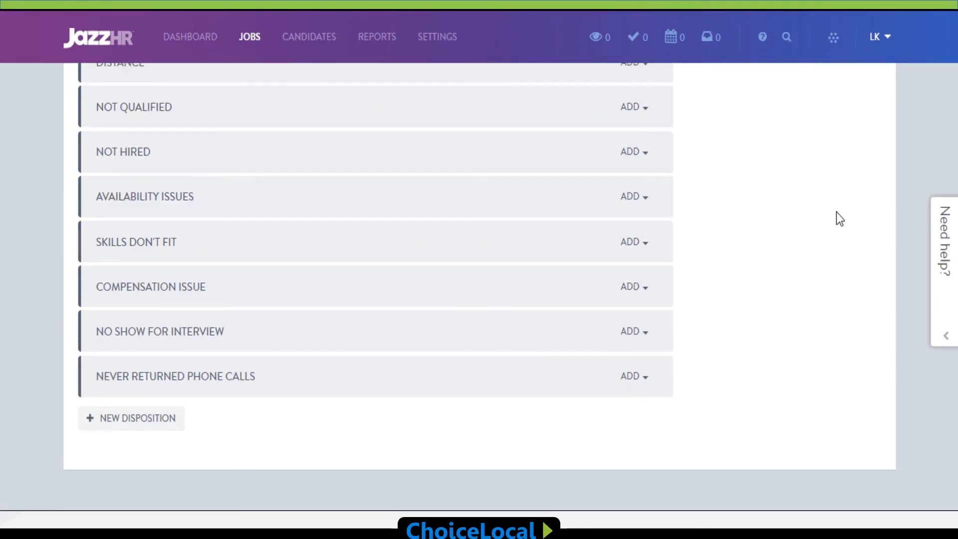
scroll(836, 212, up, 5)
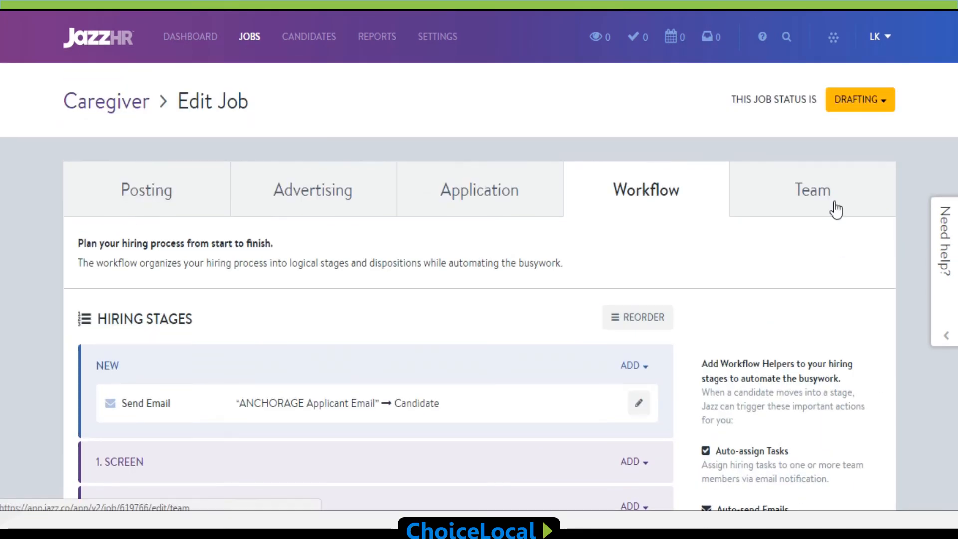
Step: Add a colleague to the job's hiring team by searching for the person's first name and choosing the match
click(835, 203)
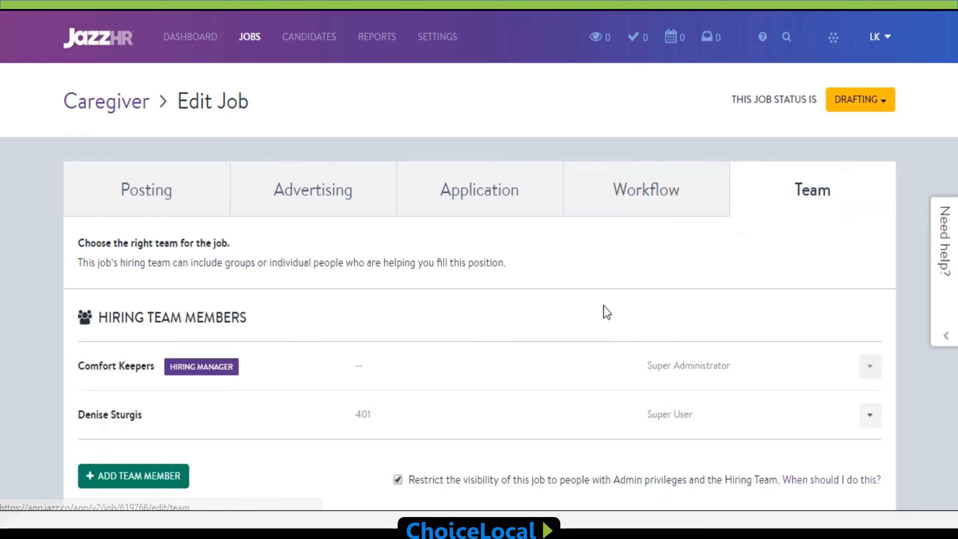
scroll(516, 329, down, 2)
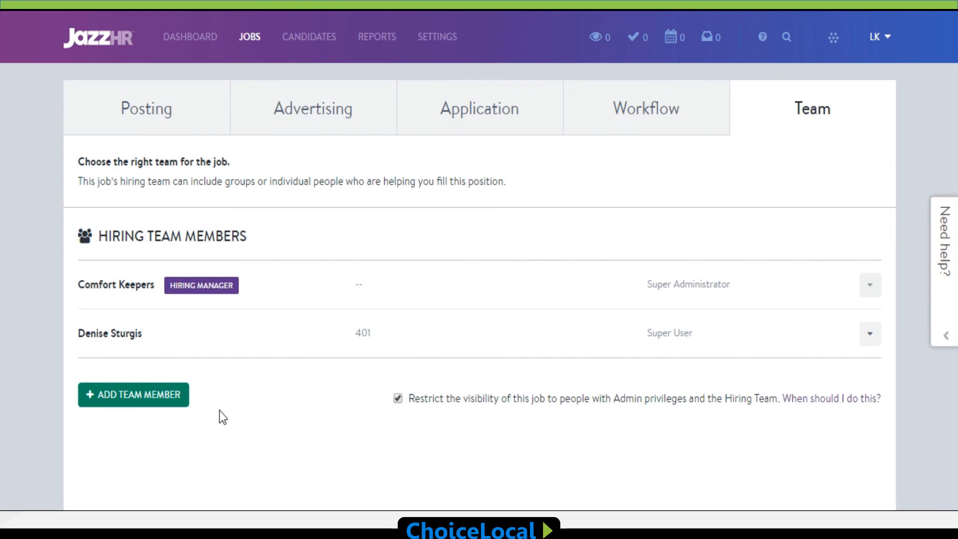
scroll(219, 411, down, 2)
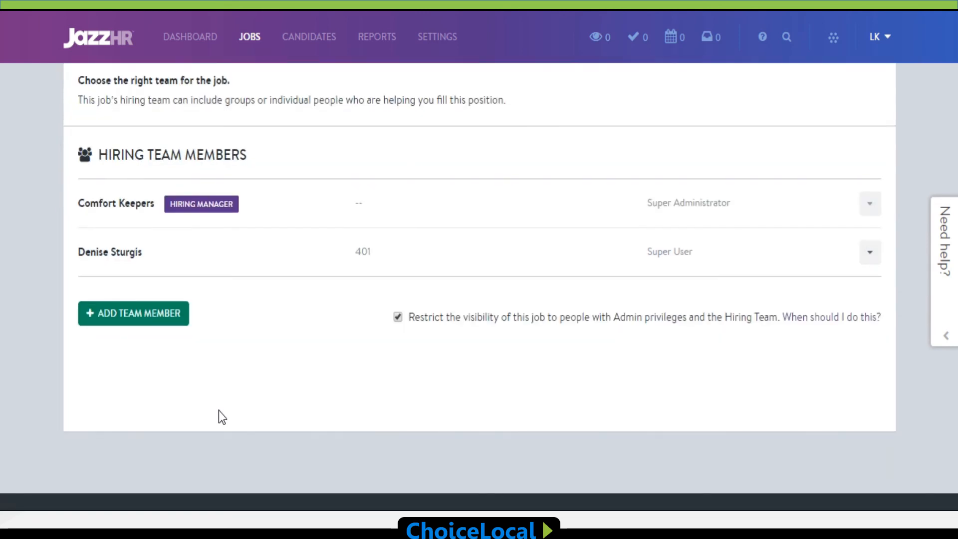
click(163, 314)
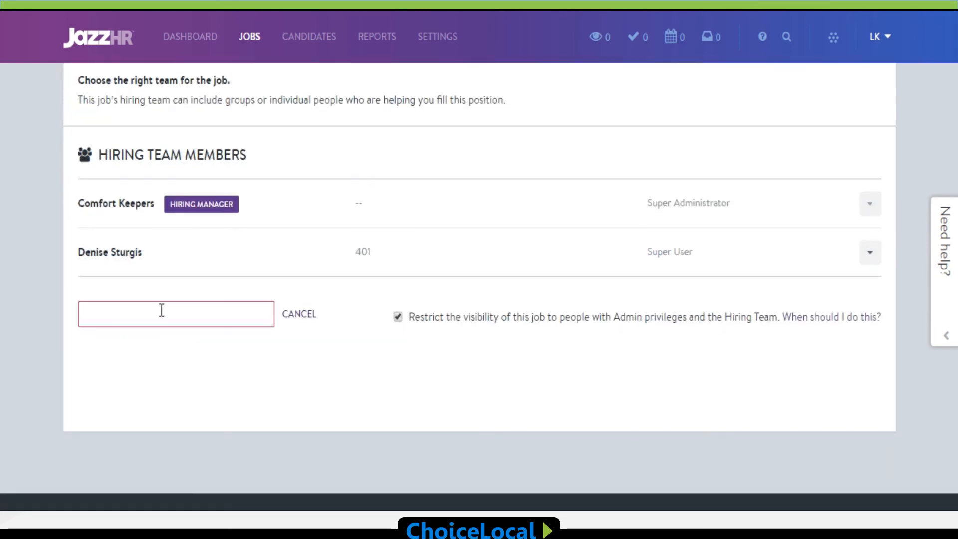
text(Laurel)
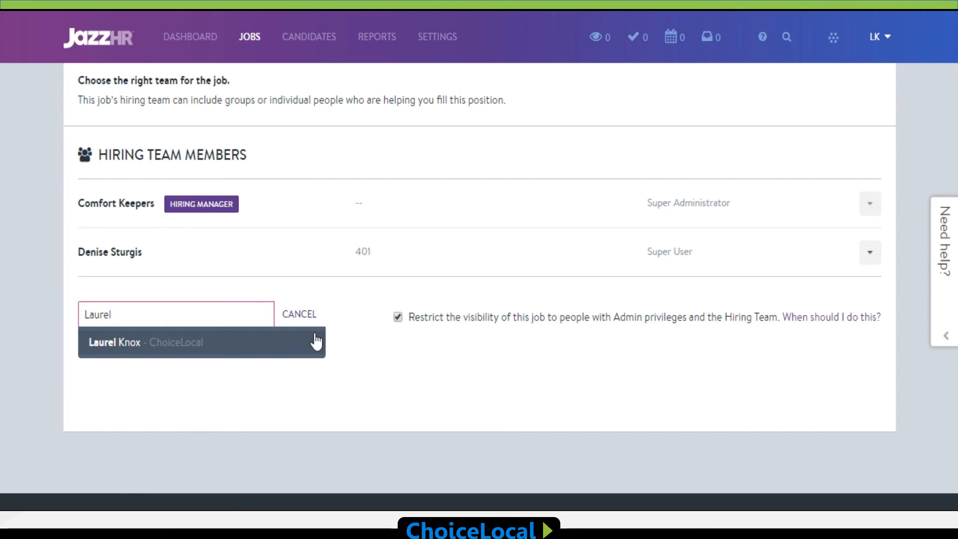
click(306, 352)
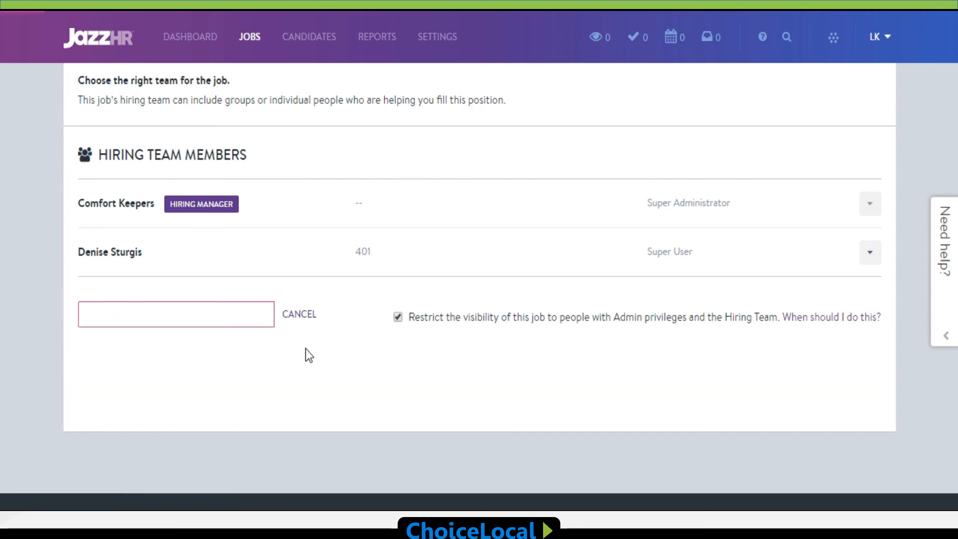